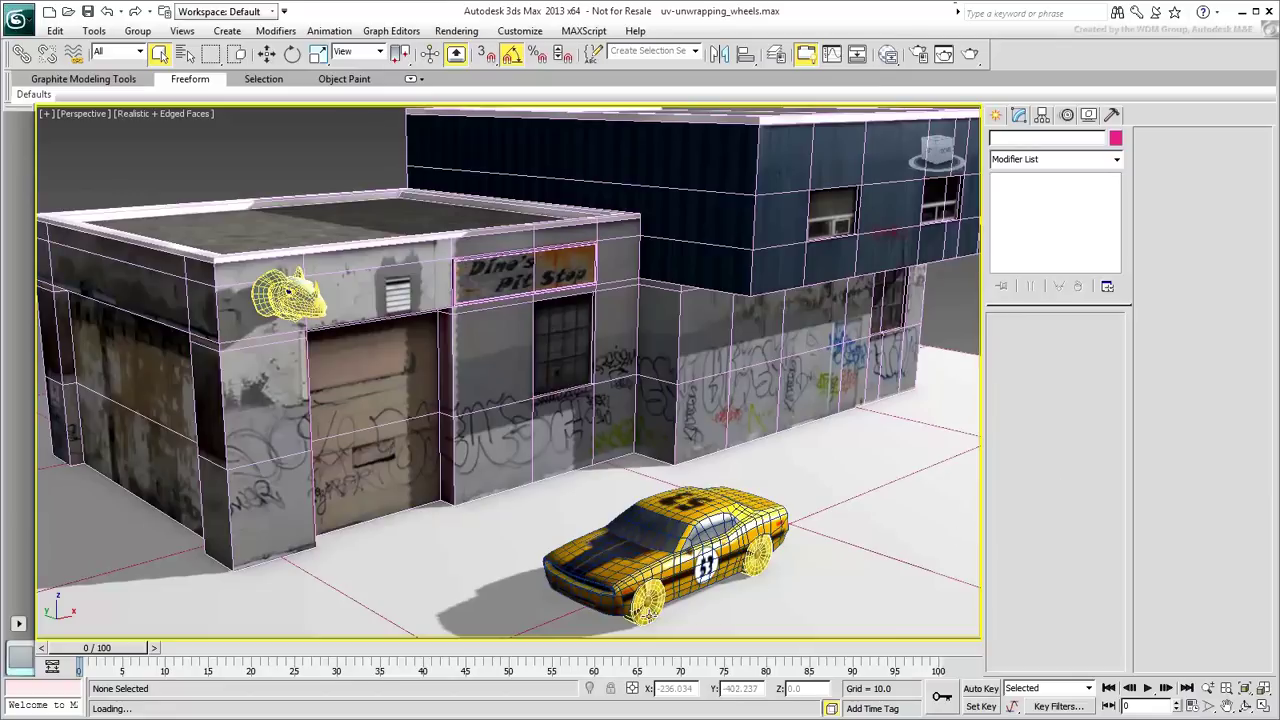
Select the car's front wheel and isolate it from the rest of the scene.
left_click(648, 614)
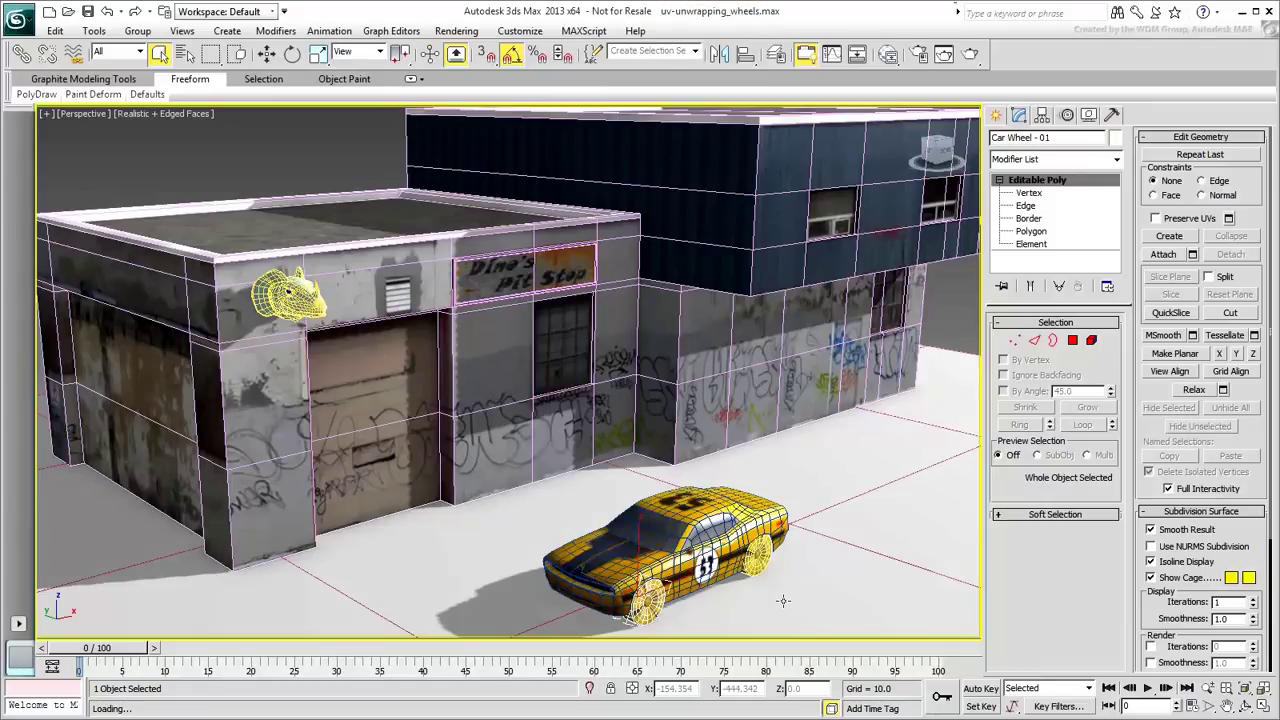
right_click(654, 585)
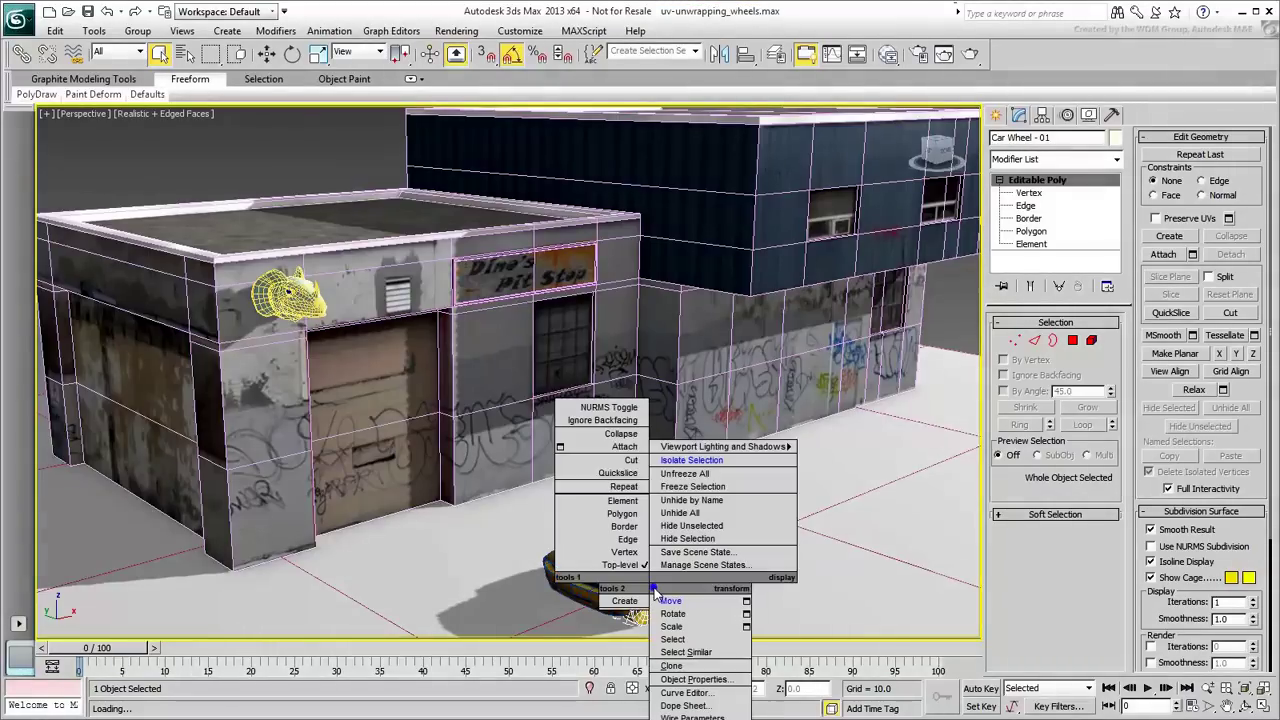
left_click(692, 461)
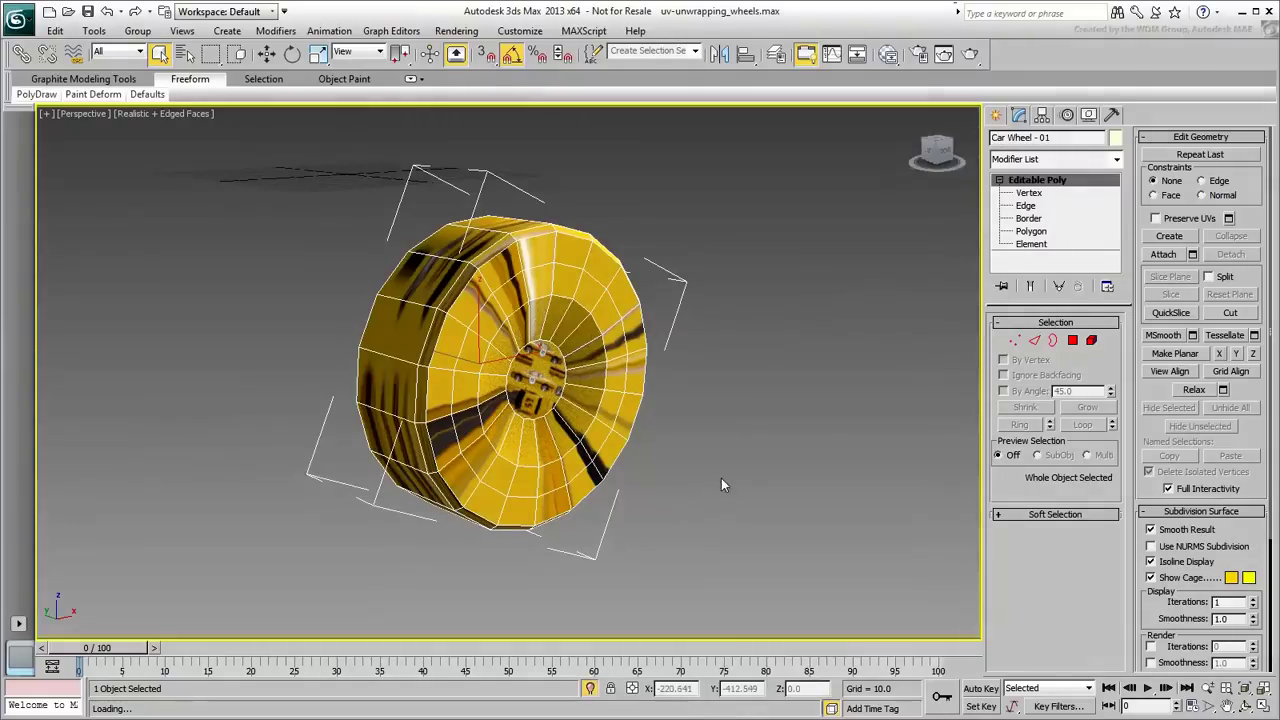
Apply an Unwrap UVW modifier to the isolated wheel and open its UV editor.
left_click(1117, 159)
left_click_drag(1121, 209, 1124, 485)
left_click(1030, 580)
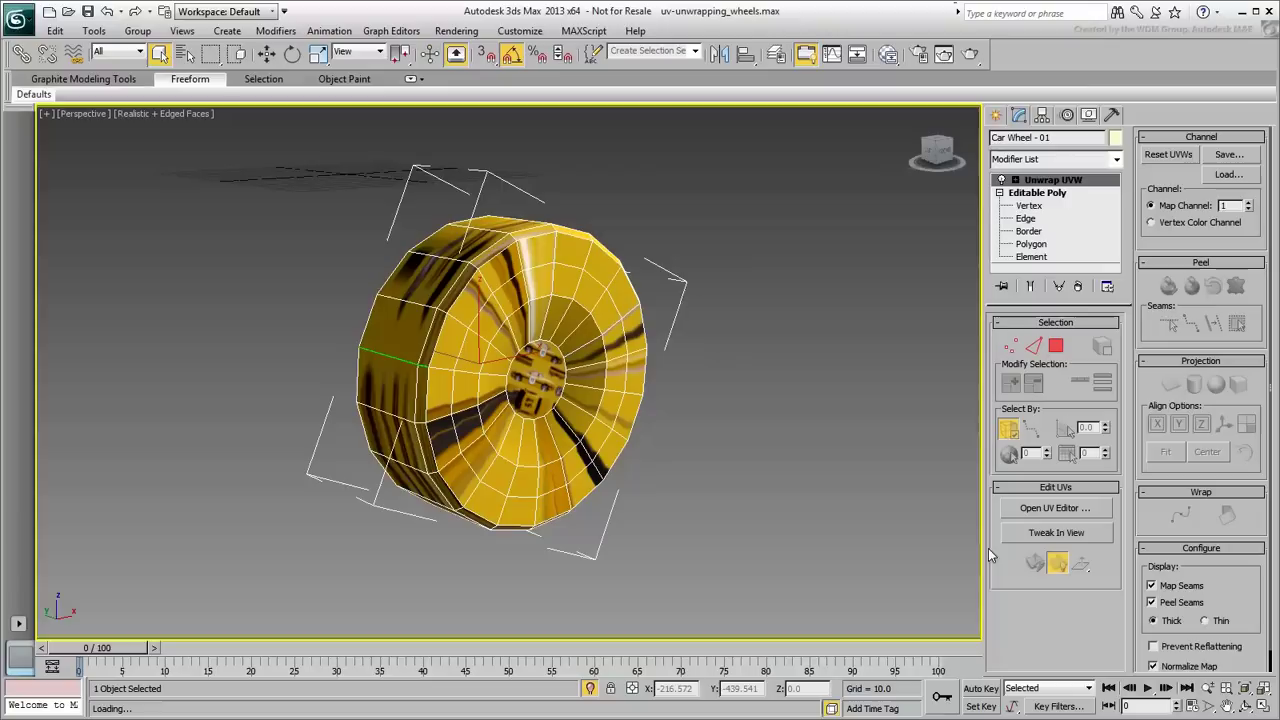
left_click(1070, 510)
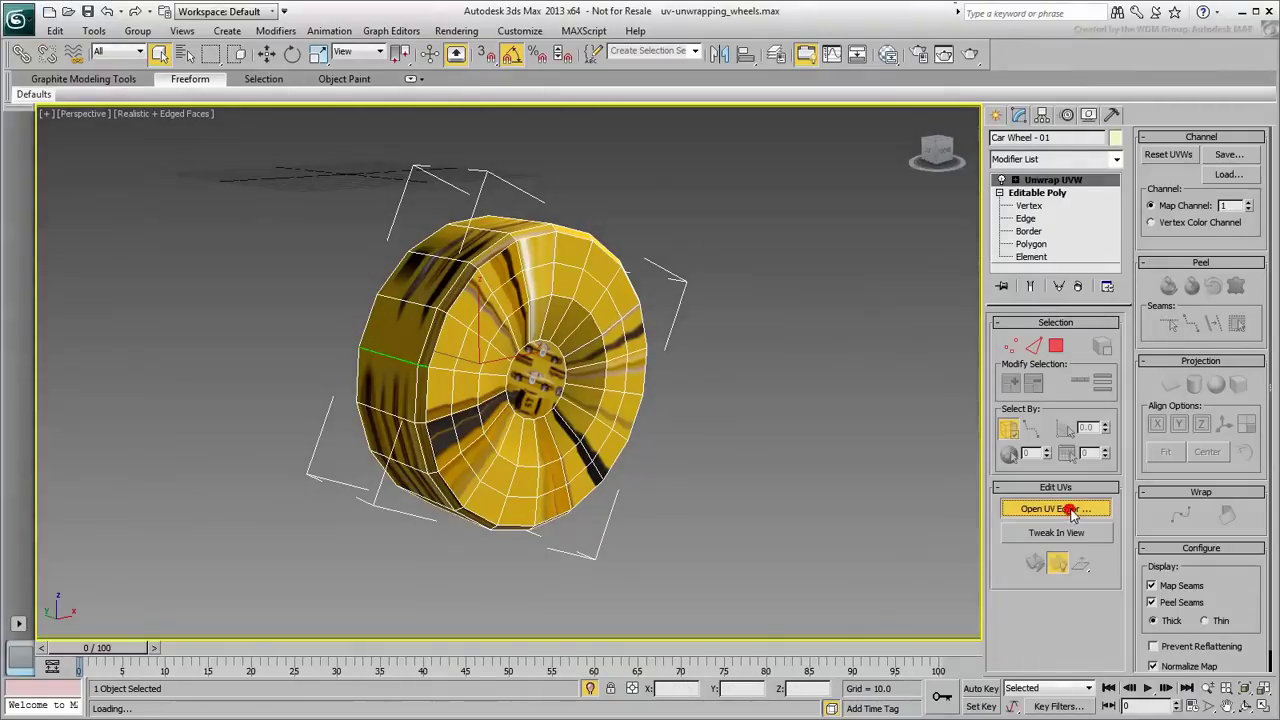
middle_click_drag(743, 288, 991, 292)
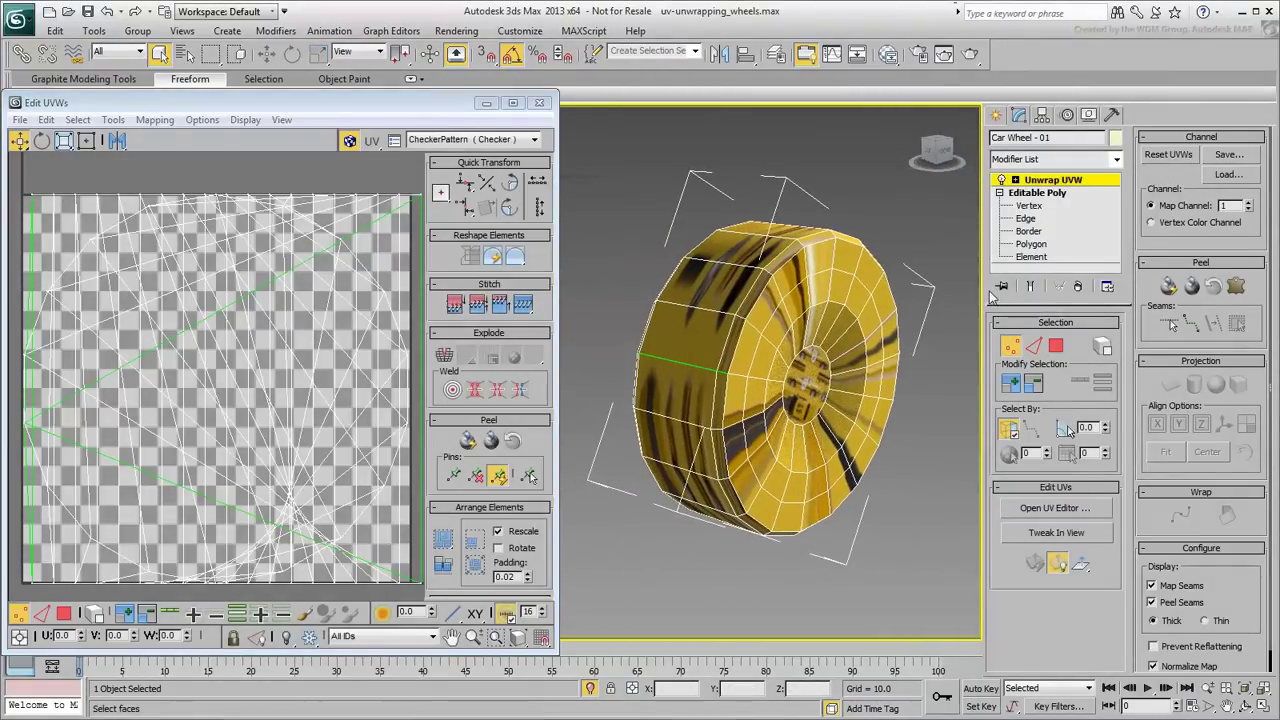
Select all the wheel's UV polygons, move them outside the texture square to its upper left, and clear the selection.
scroll(305, 330, "down", 5)
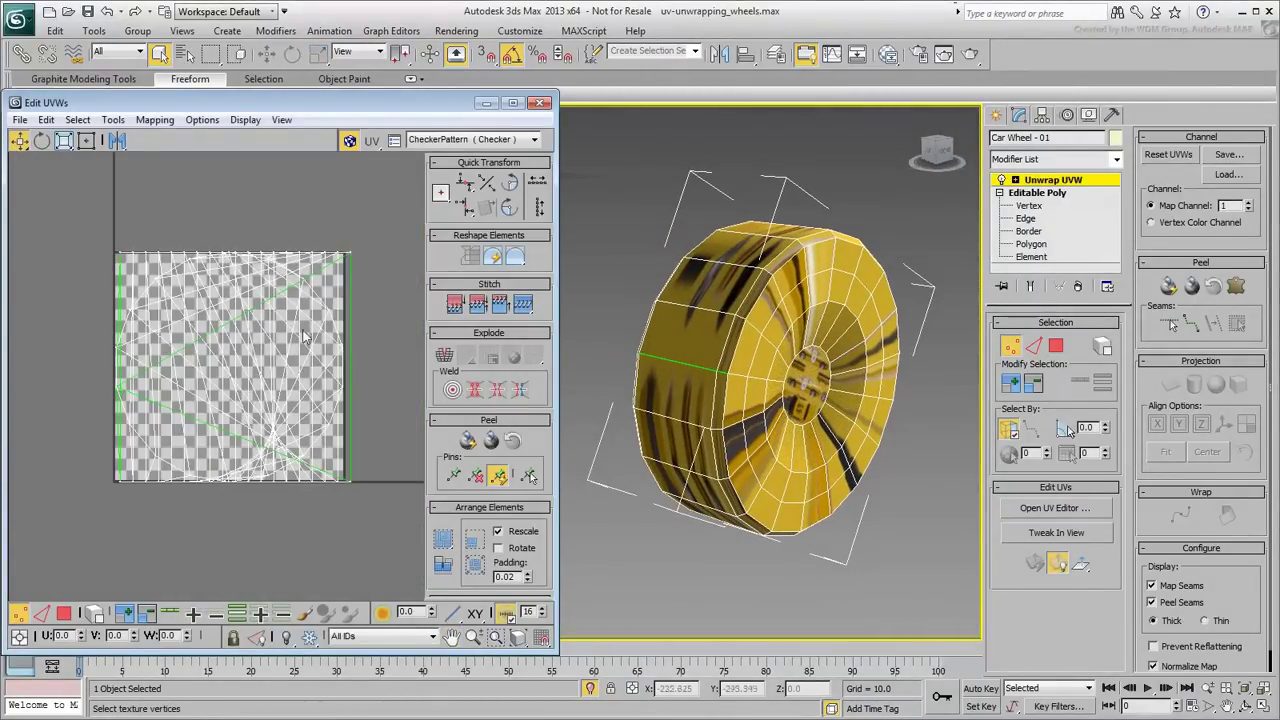
left_click(63, 613)
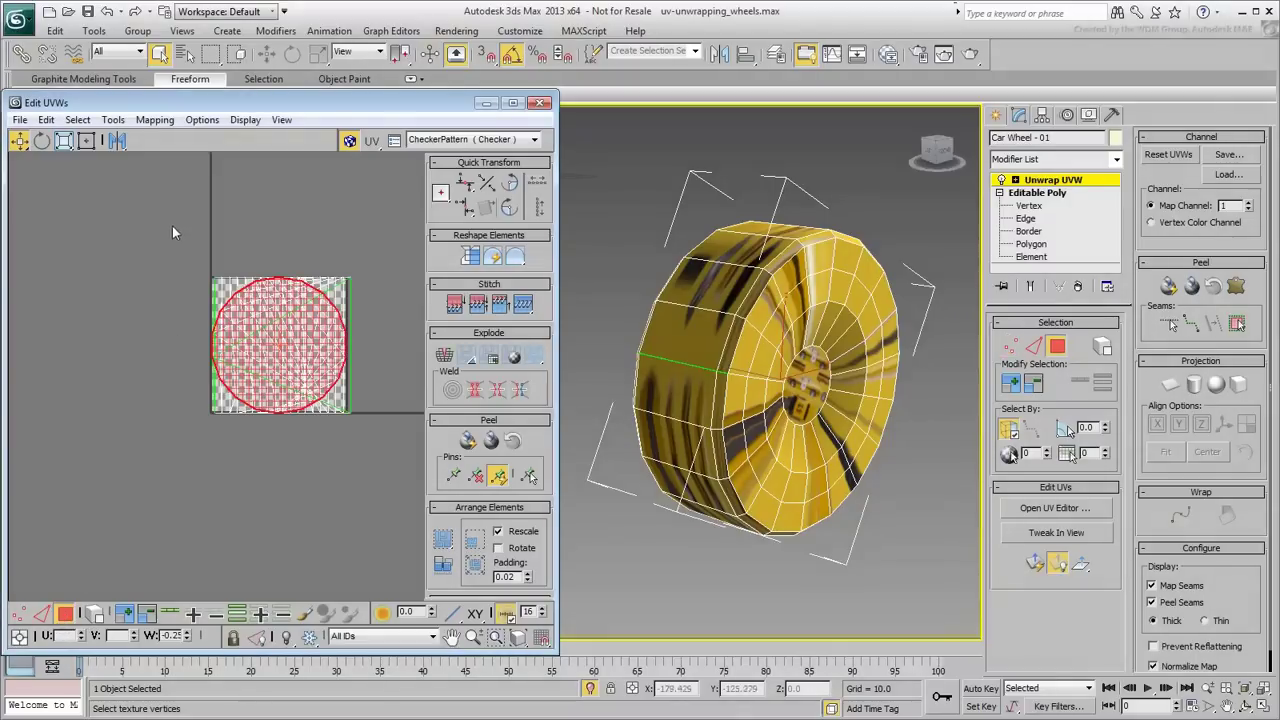
left_click_drag(170, 224, 401, 520)
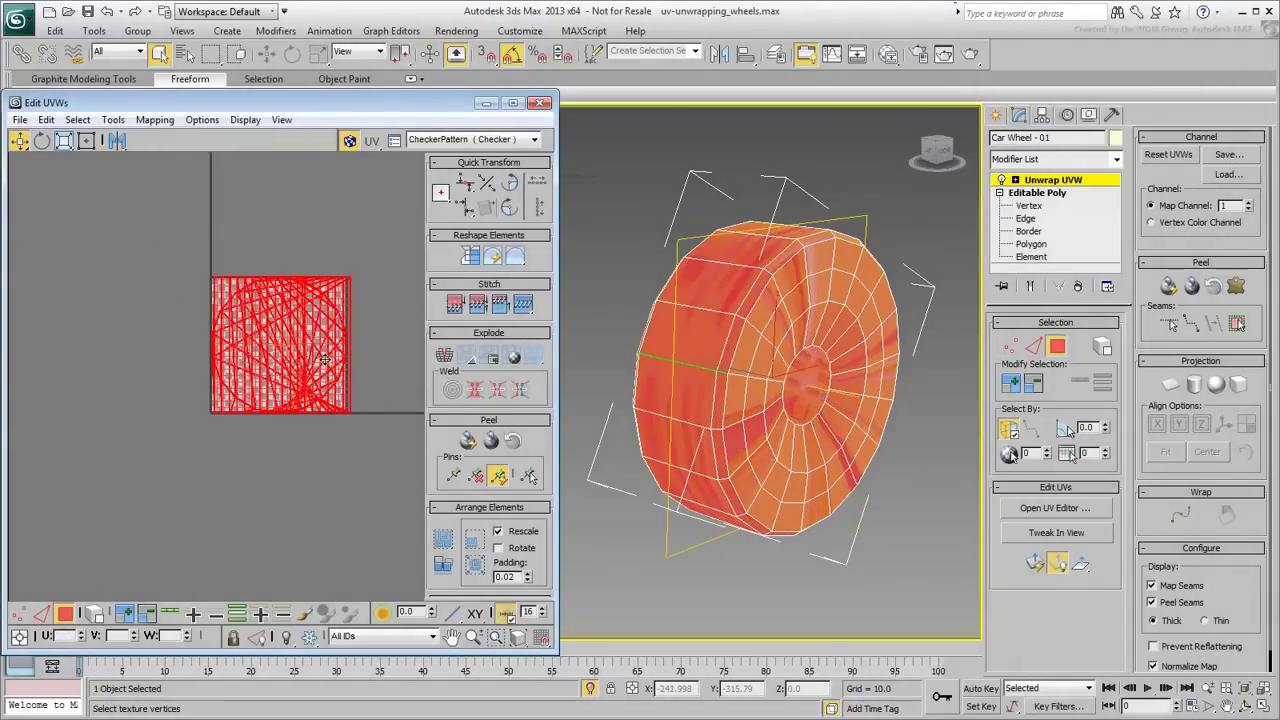
left_click_drag(325, 360, 134, 262)
middle_click_drag(272, 392, 267, 437)
left_click(322, 279)
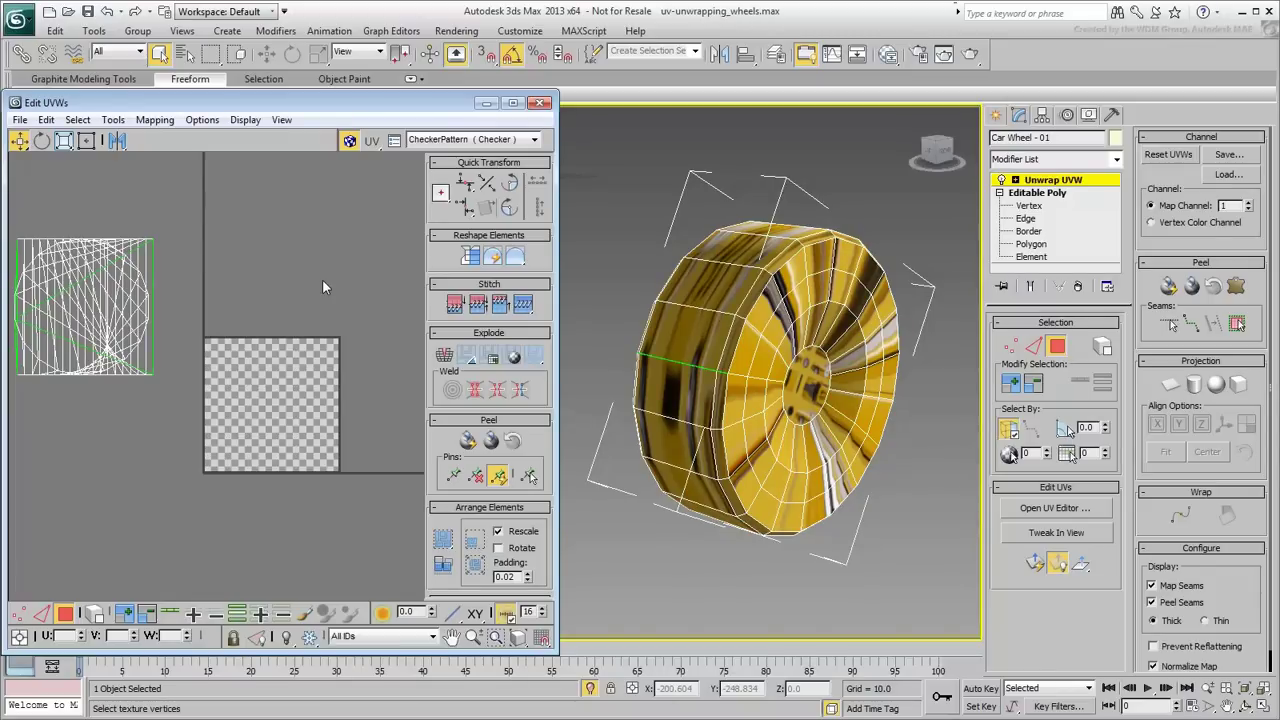
Select the hub face on the wheel's outer side and grow the selection four times, out to the beveled rim.
left_click(807, 392)
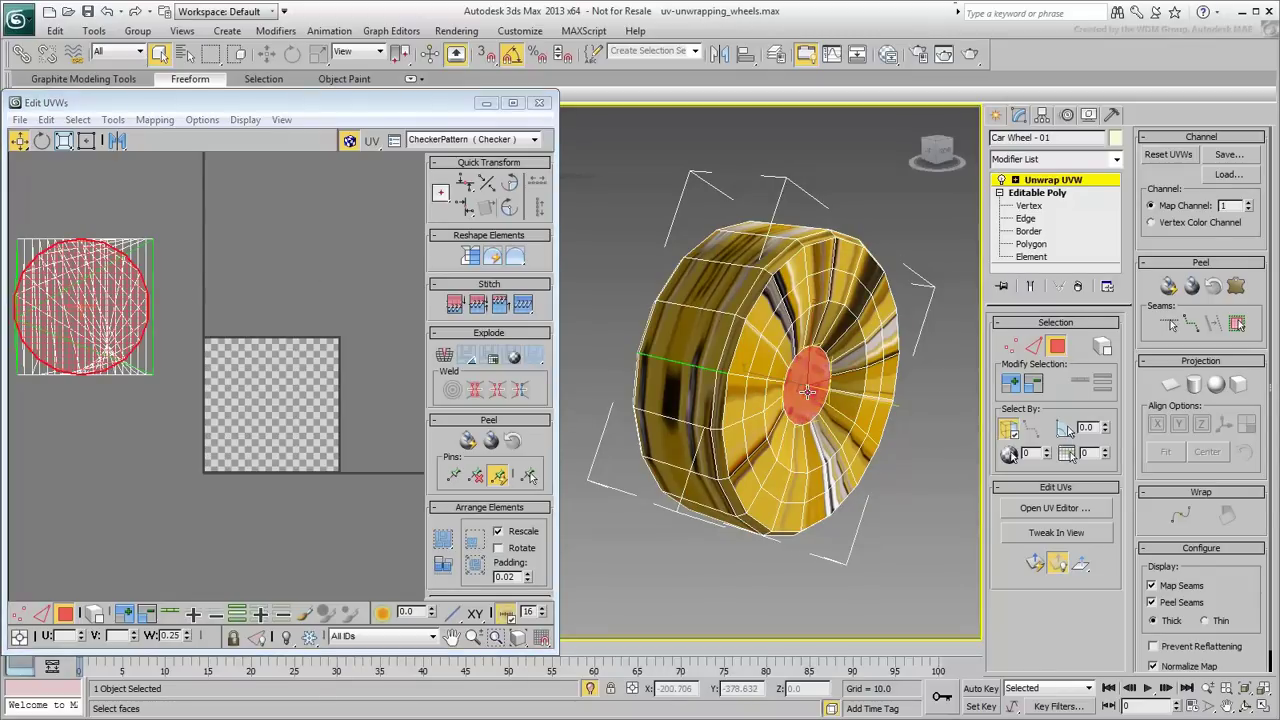
left_click(1011, 384)
left_click(1011, 384)
left_click(1011, 384)
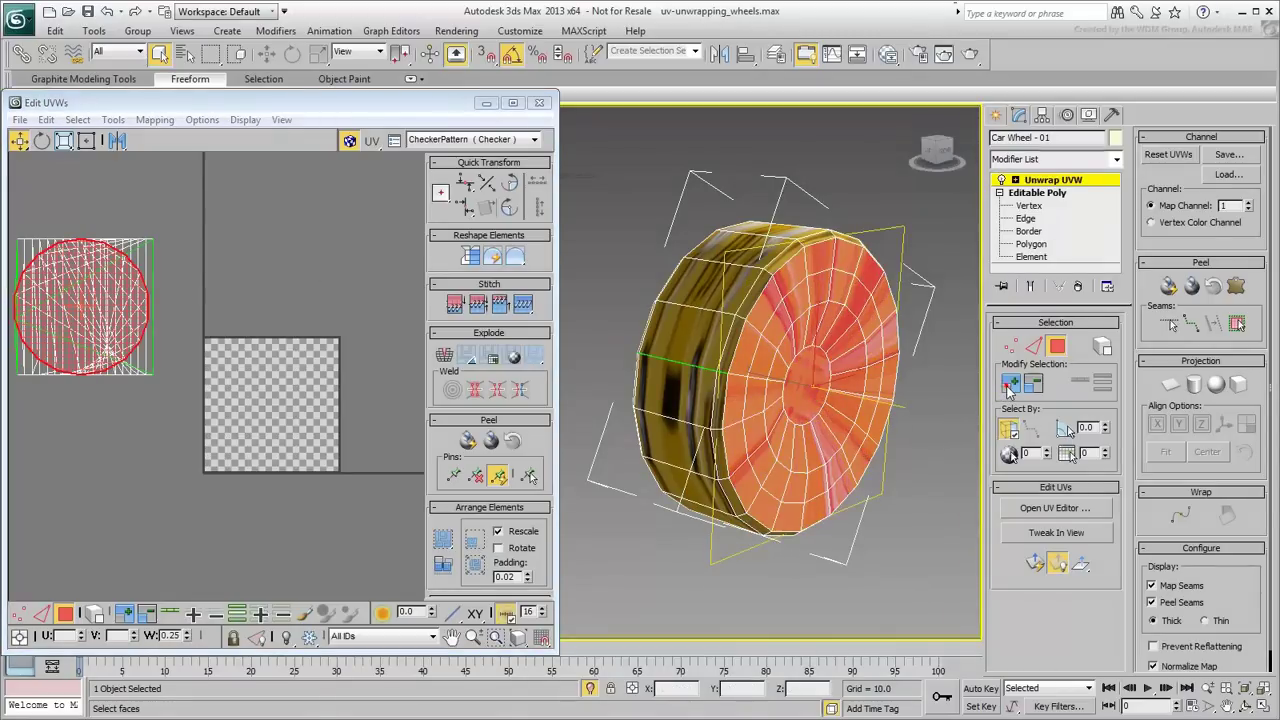
left_click(1011, 384)
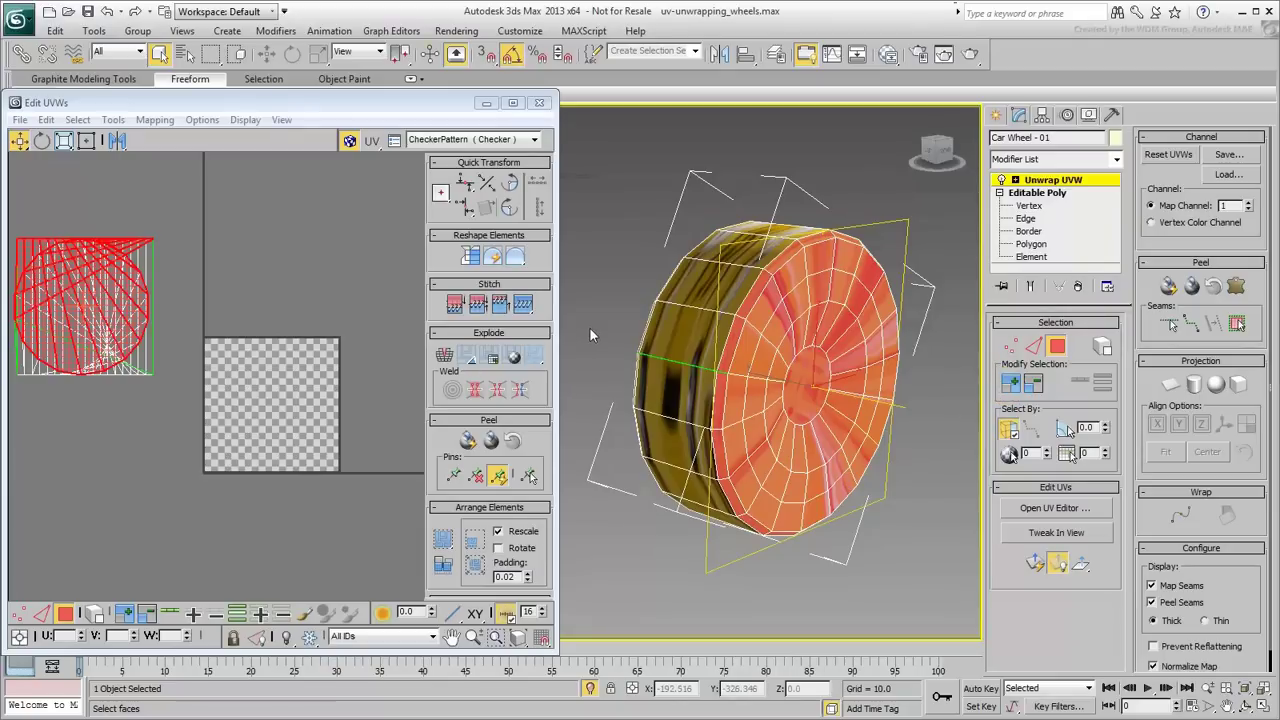
Planar-map the selected outer faces along the Y axis and display Map #1 (Car.jpg) behind the UVs.
left_click(1168, 386)
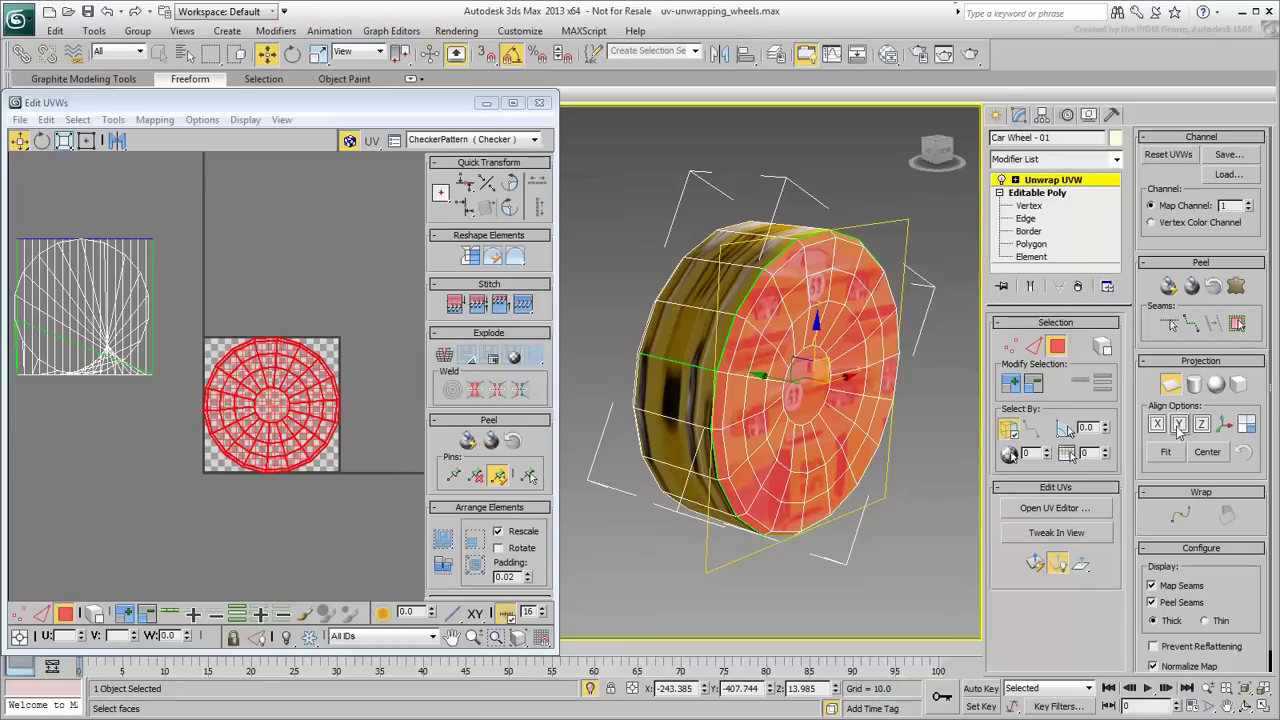
left_click(1170, 387)
left_click(1170, 387)
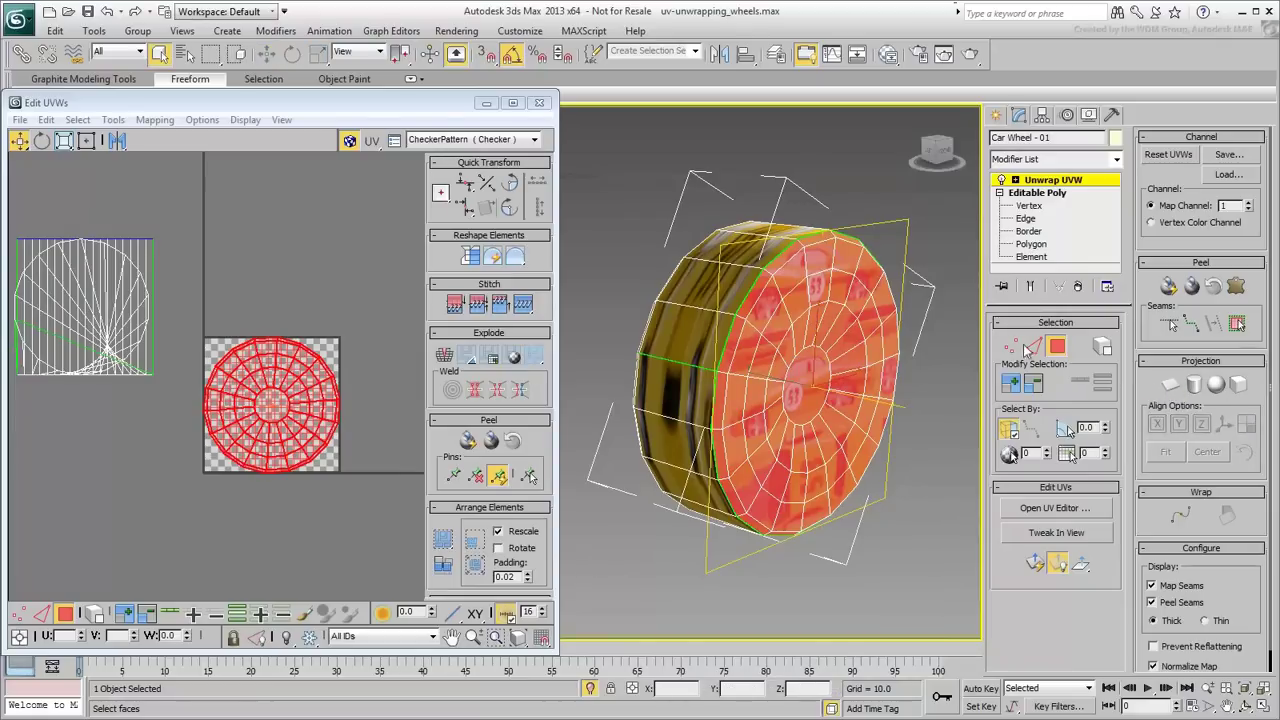
left_click(534, 139)
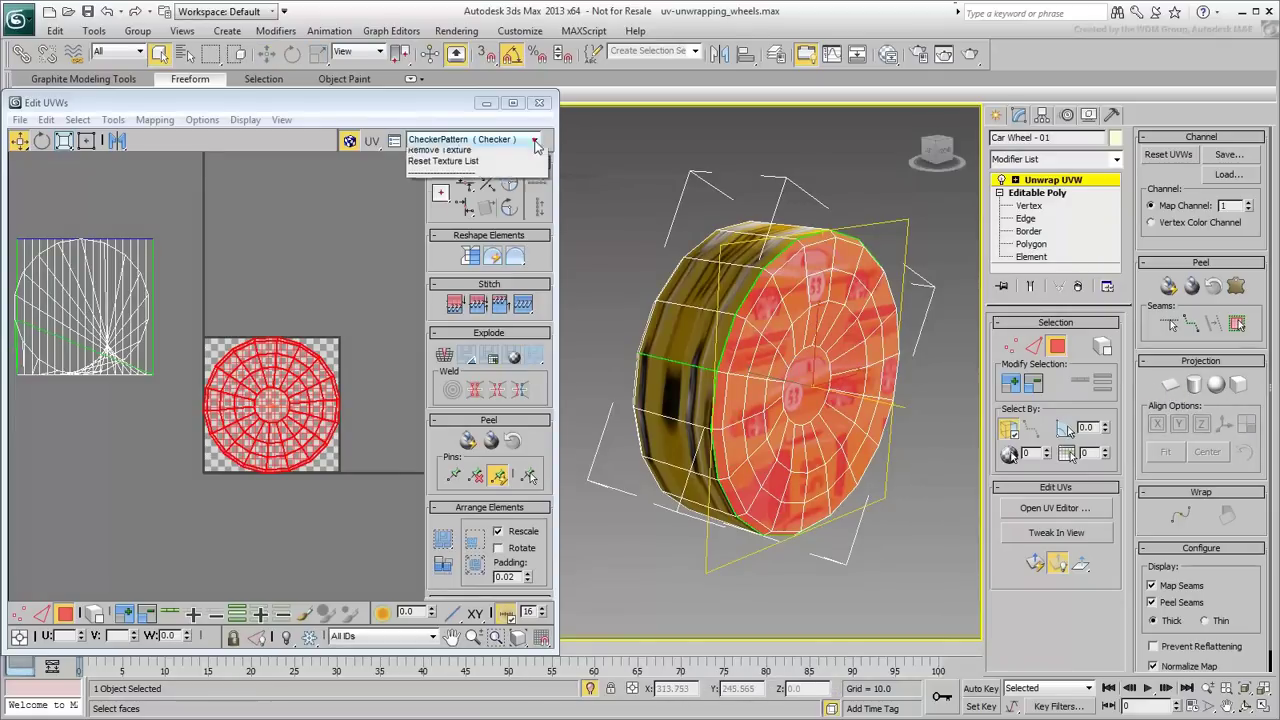
left_click(449, 166)
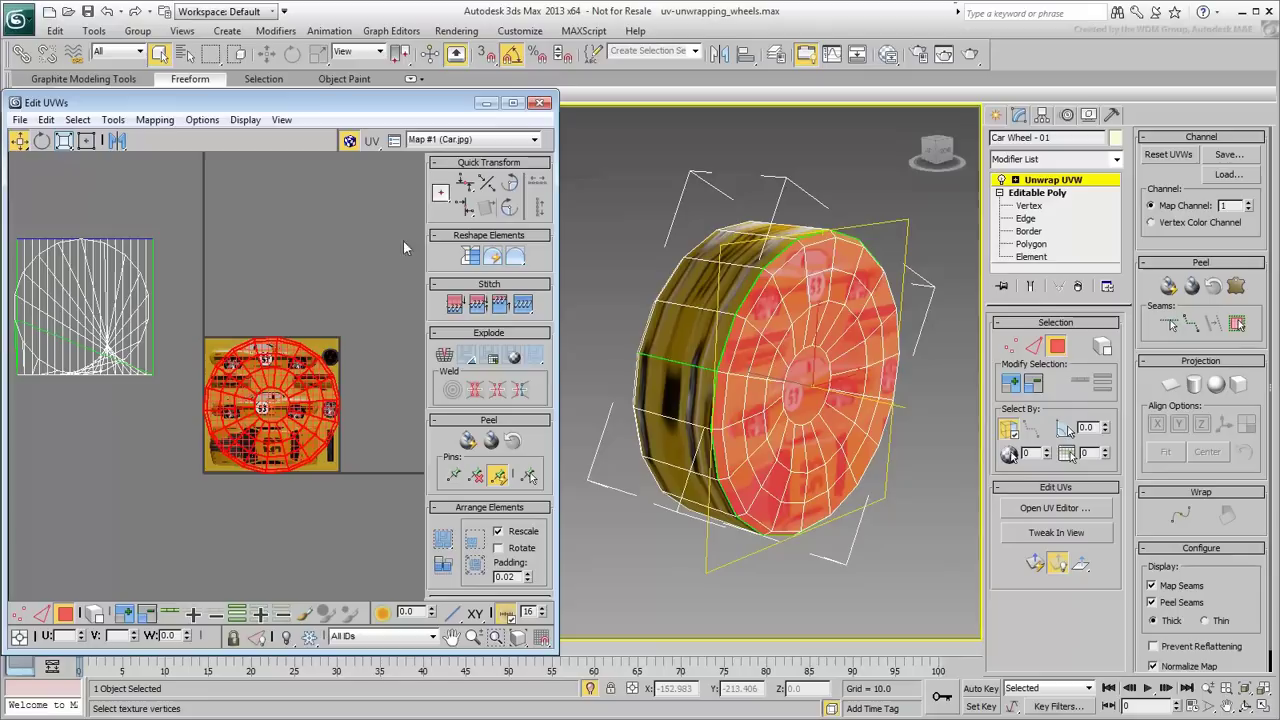
Shrink the outer-face UV cluster in Freeform mode and center it over the silver-rimmed wheel image of the texture.
left_click(86, 140)
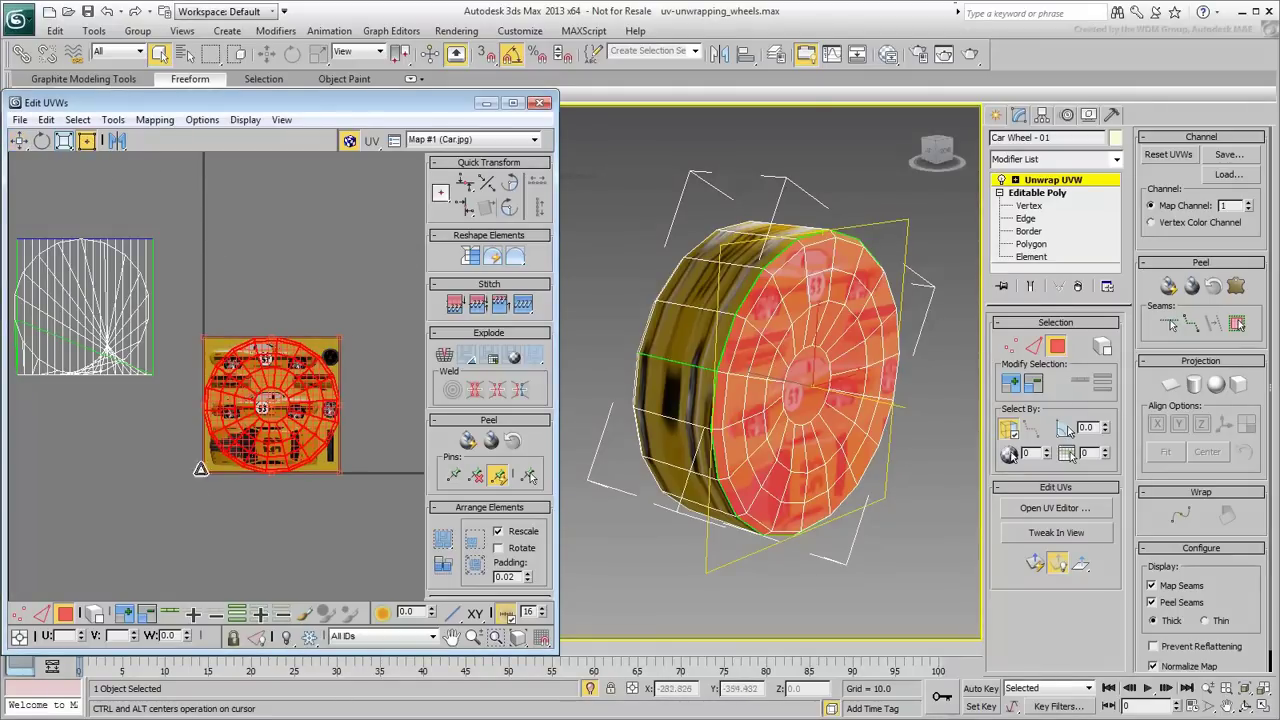
left_click_drag(206, 468, 245, 433)
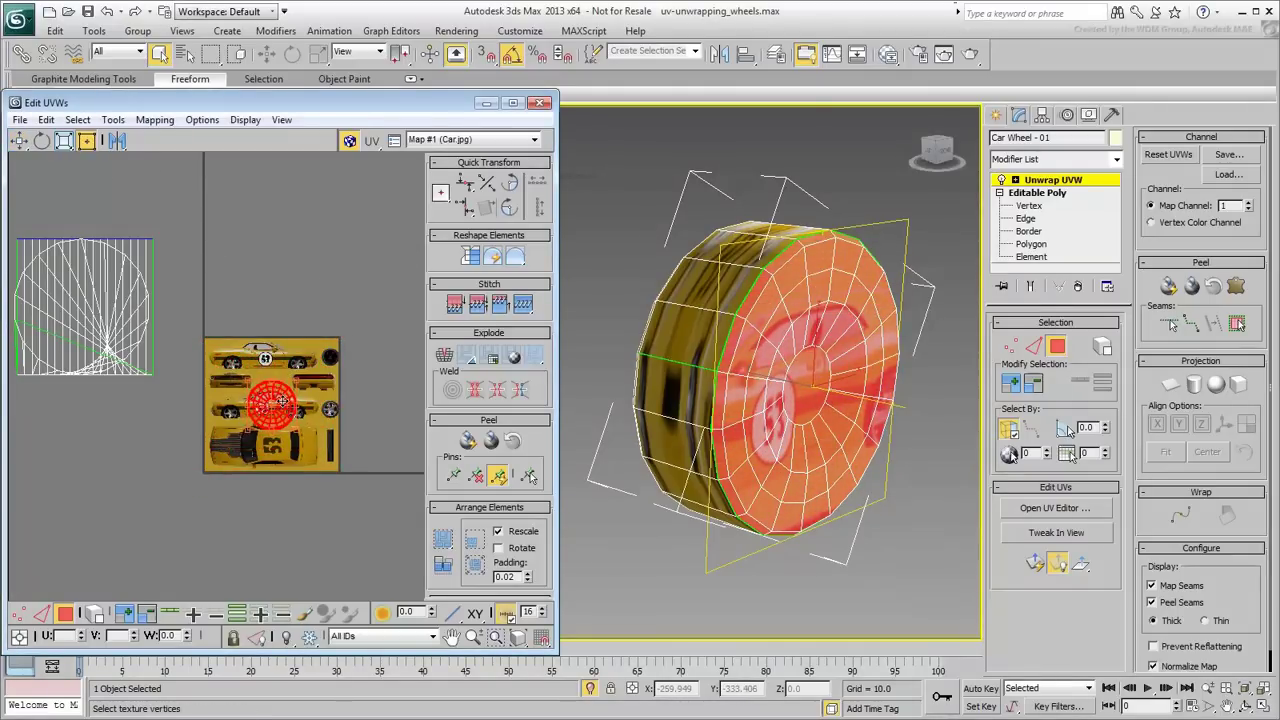
scroll(270, 405, "up", 6)
middle_click_drag(274, 406, 160, 416)
left_click_drag(181, 429, 351, 430)
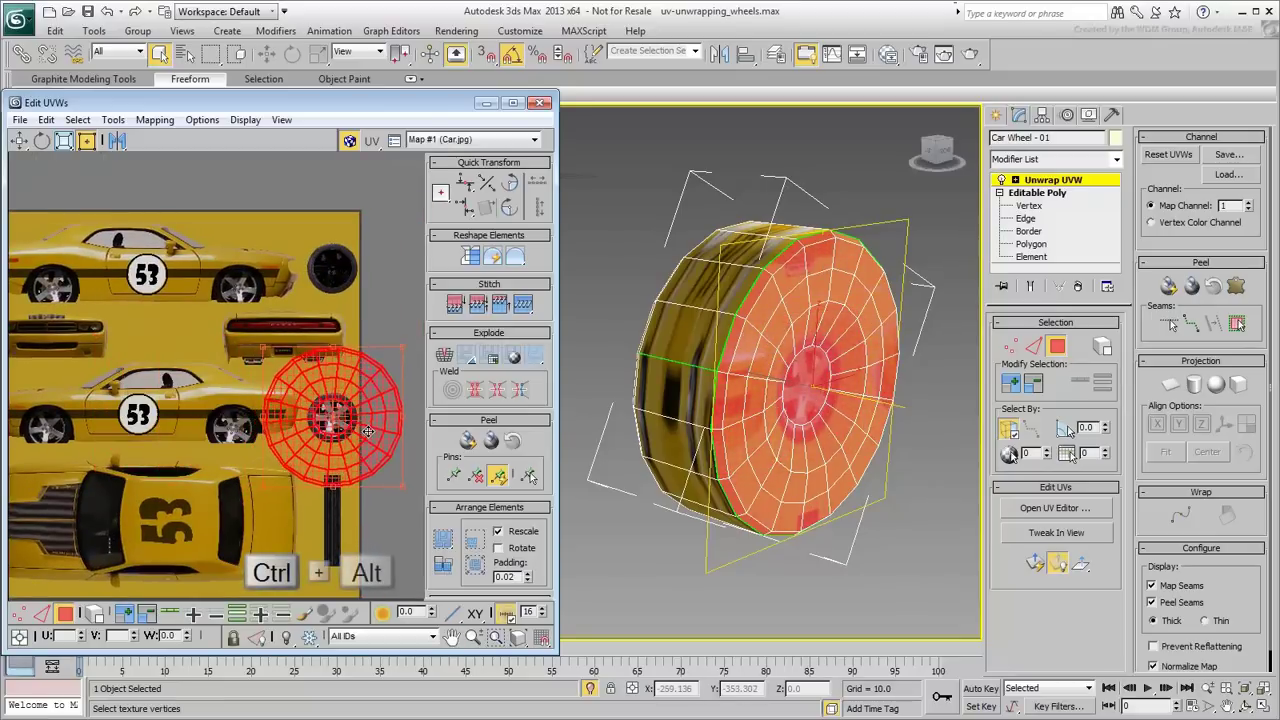
Scale the outer-face UV cluster uniformly about its center to fit the tire outline of the silver-rimmed wheel image.
scroll(341, 425, "up", 8)
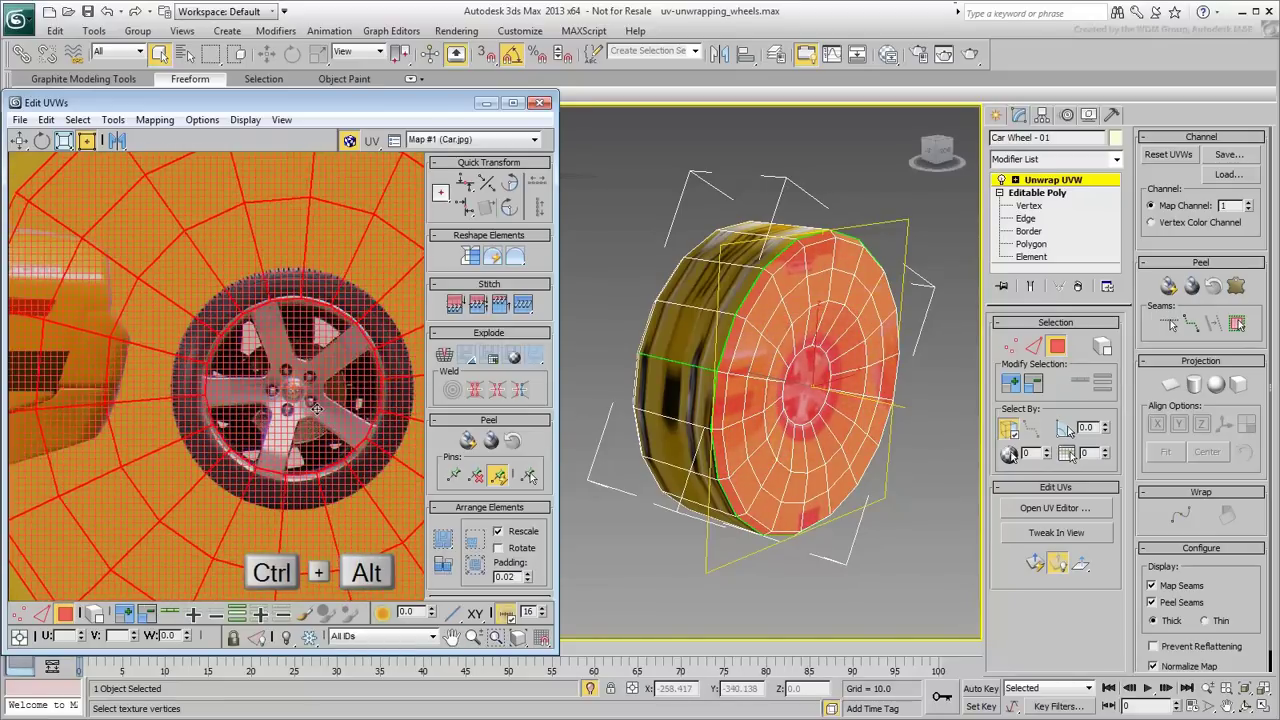
scroll(295, 414, "down", 7)
left_click_drag(385, 497, 323, 437, "ctrl+alt")
scroll(315, 417, "up", 2)
middle_click_drag(315, 417, 316, 419)
scroll(316, 419, "up", 5)
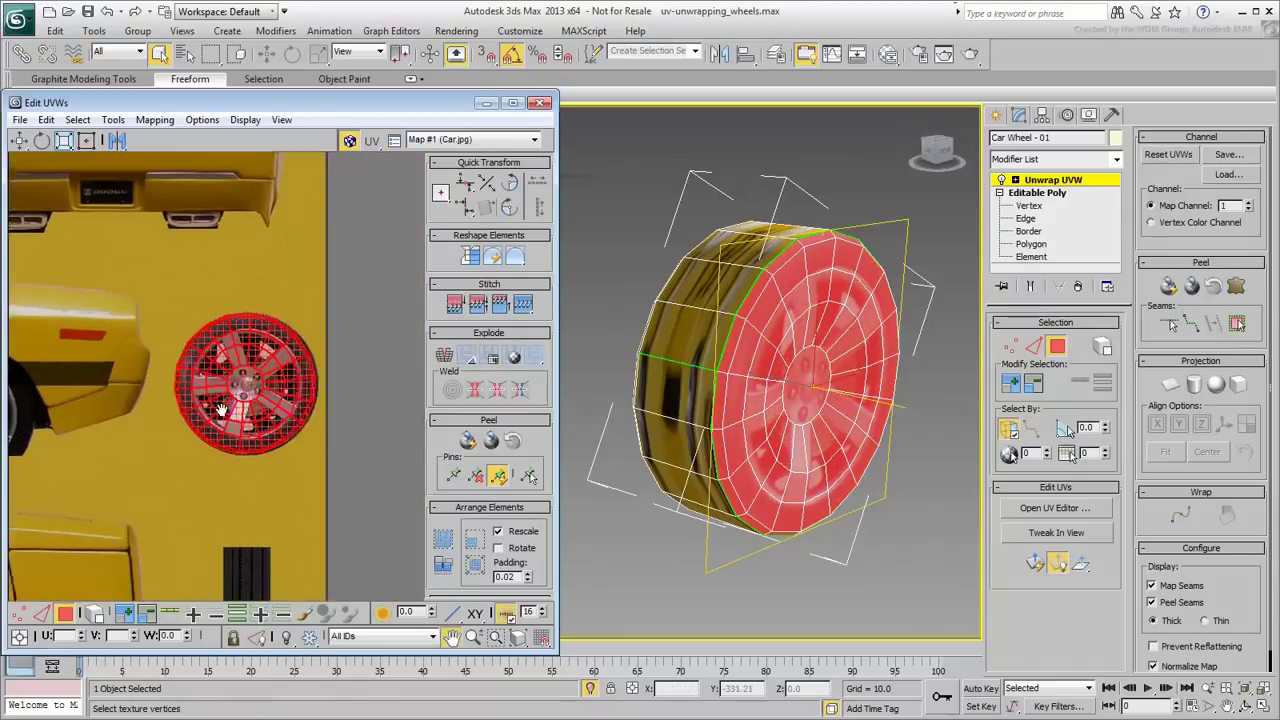
middle_click_drag(175, 422, 251, 431)
middle_click_drag(356, 390, 239, 320)
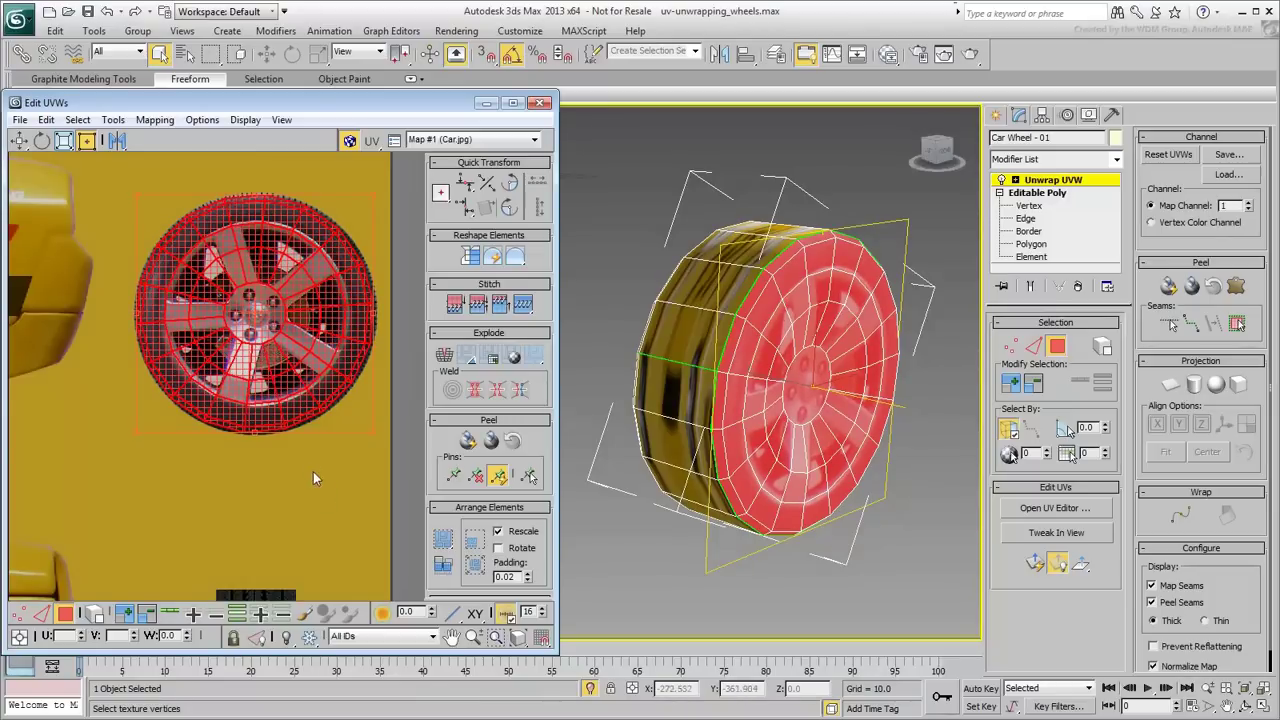
Select the large center face on the wheel's inner side and grow the selection to cover that entire side.
scroll(303, 456, "down", 4)
middle_click_drag(841, 458, 839, 474)
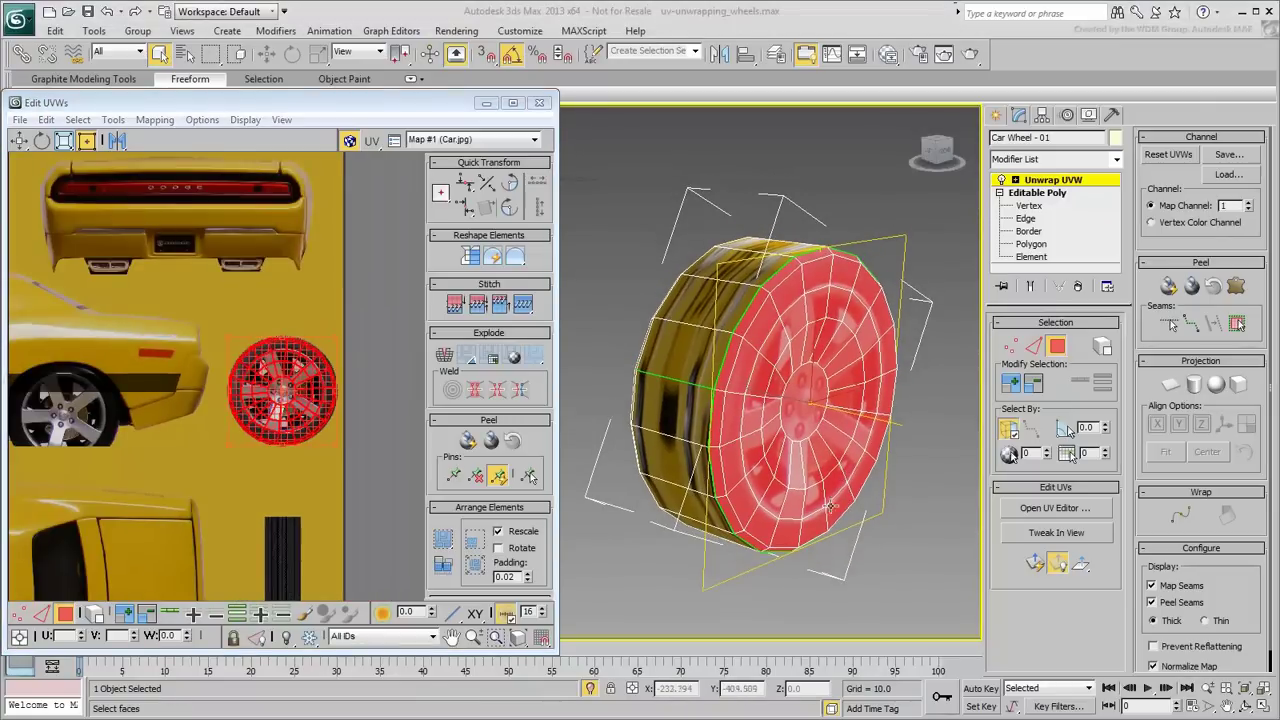
middle_click_drag(703, 495, 895, 473, "alt")
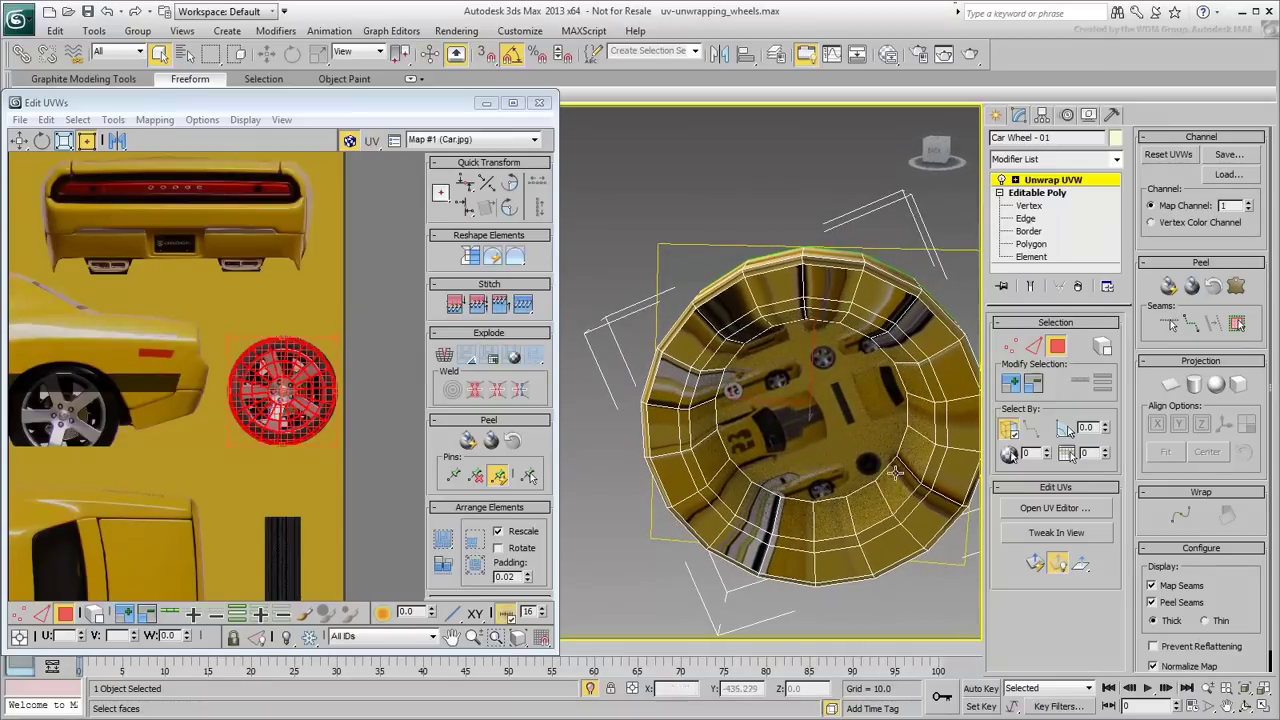
left_click(815, 425)
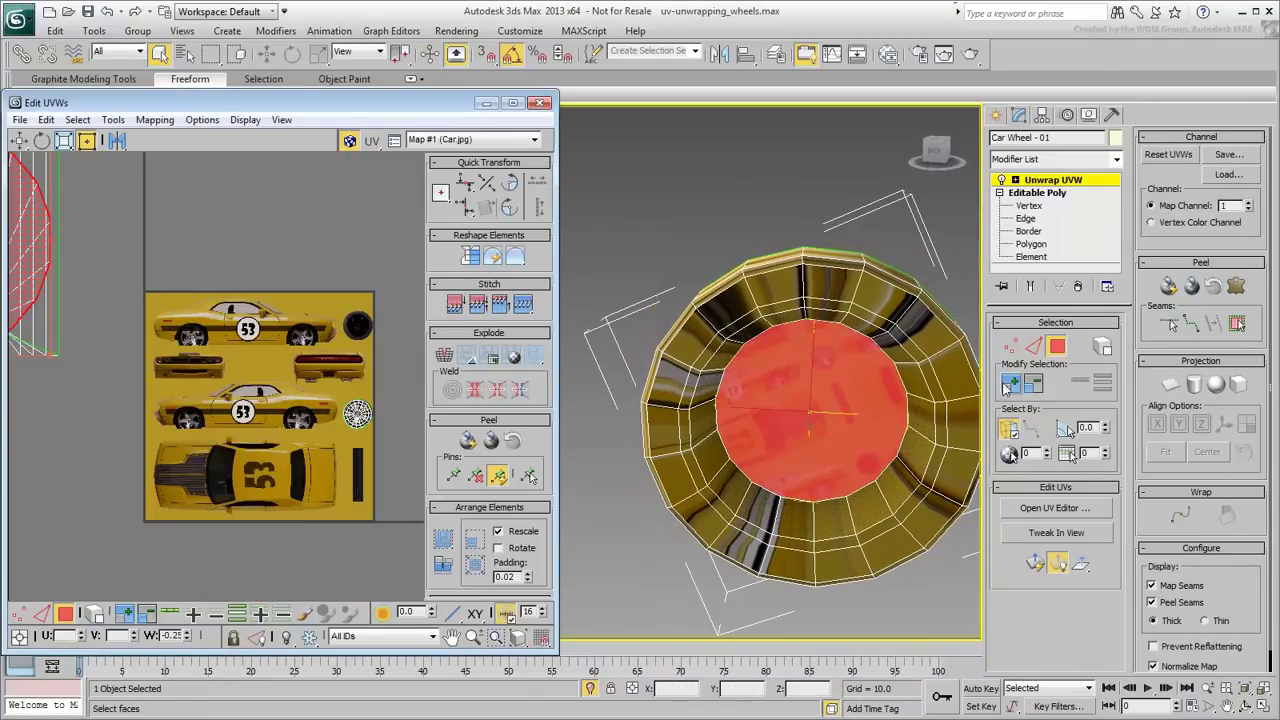
left_click(1010, 386)
left_click(1011, 387)
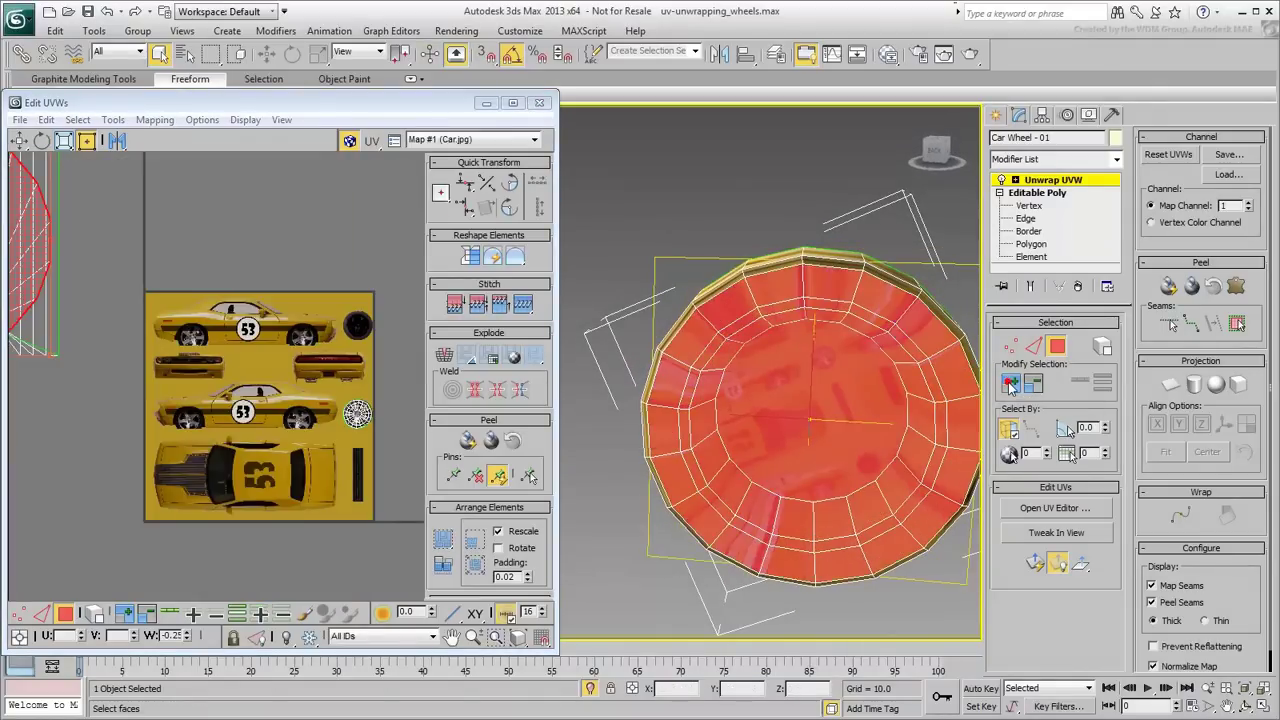
left_click(1010, 386)
Planar-map the selected inner-side faces along the Y axis.
middle_click_drag(912, 455, 780, 462, "alt")
scroll(282, 431, "down", 3)
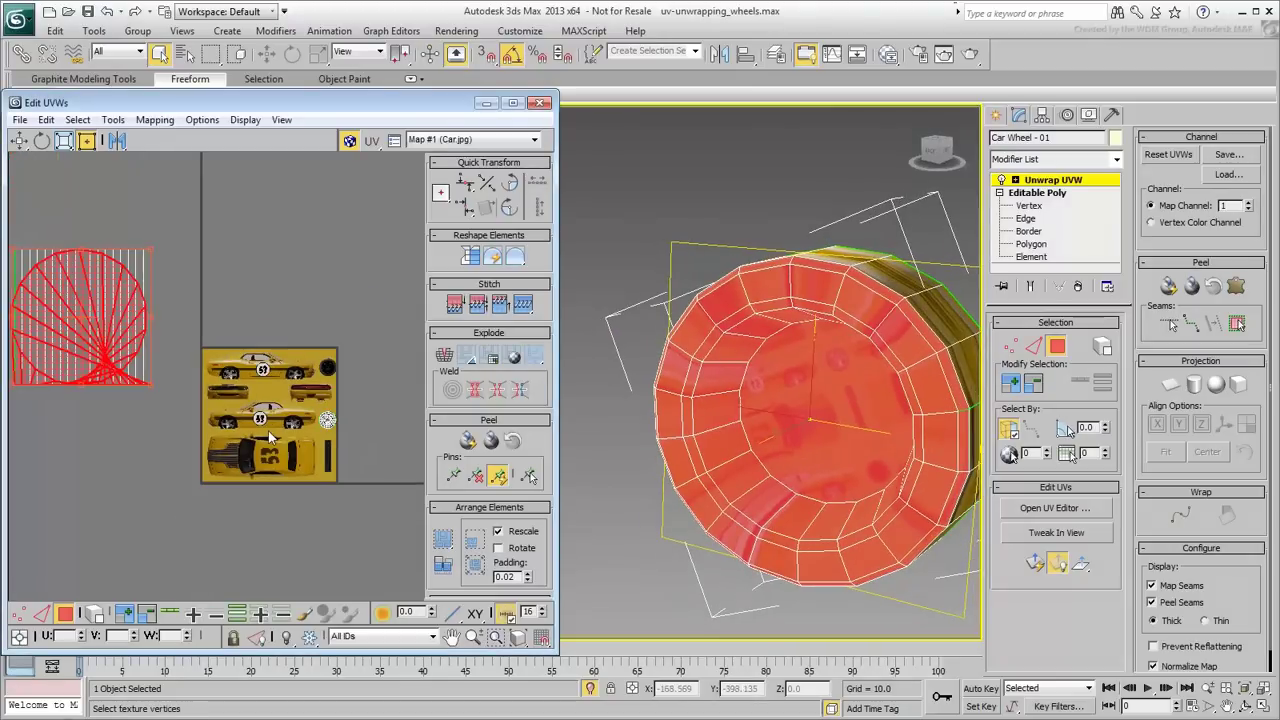
left_click(1170, 384)
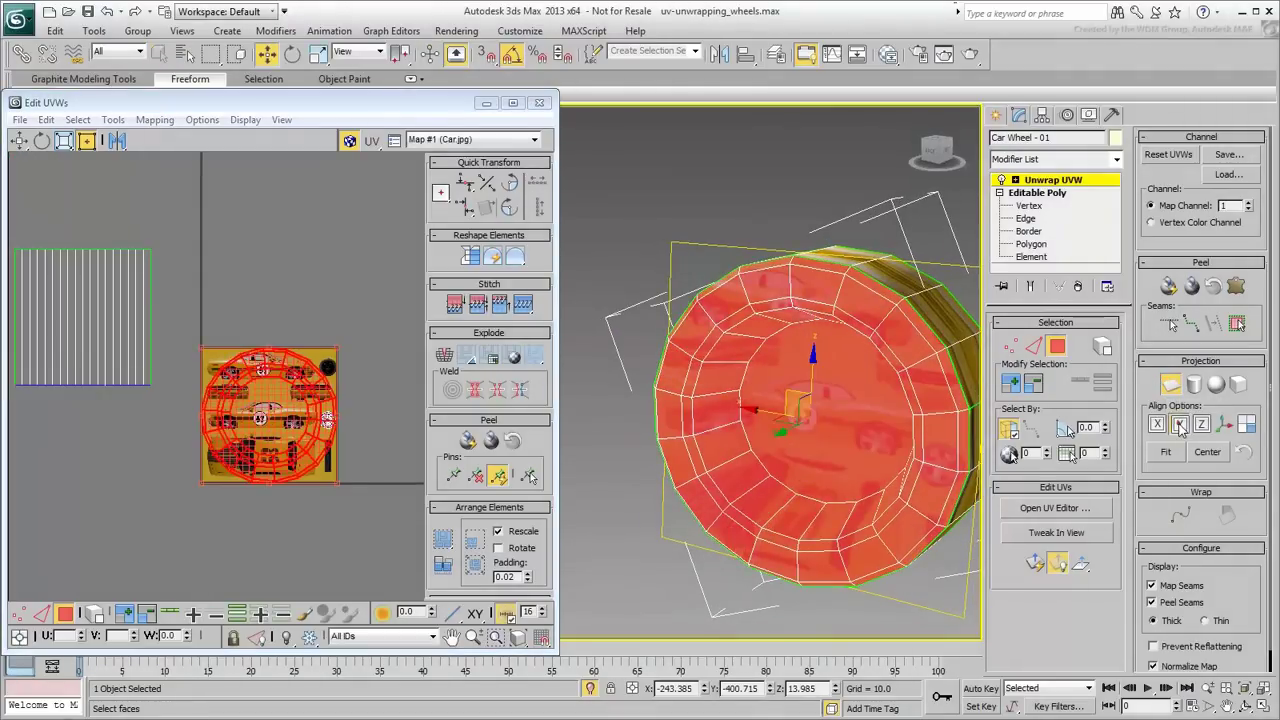
left_click(1180, 425)
left_click(1171, 386)
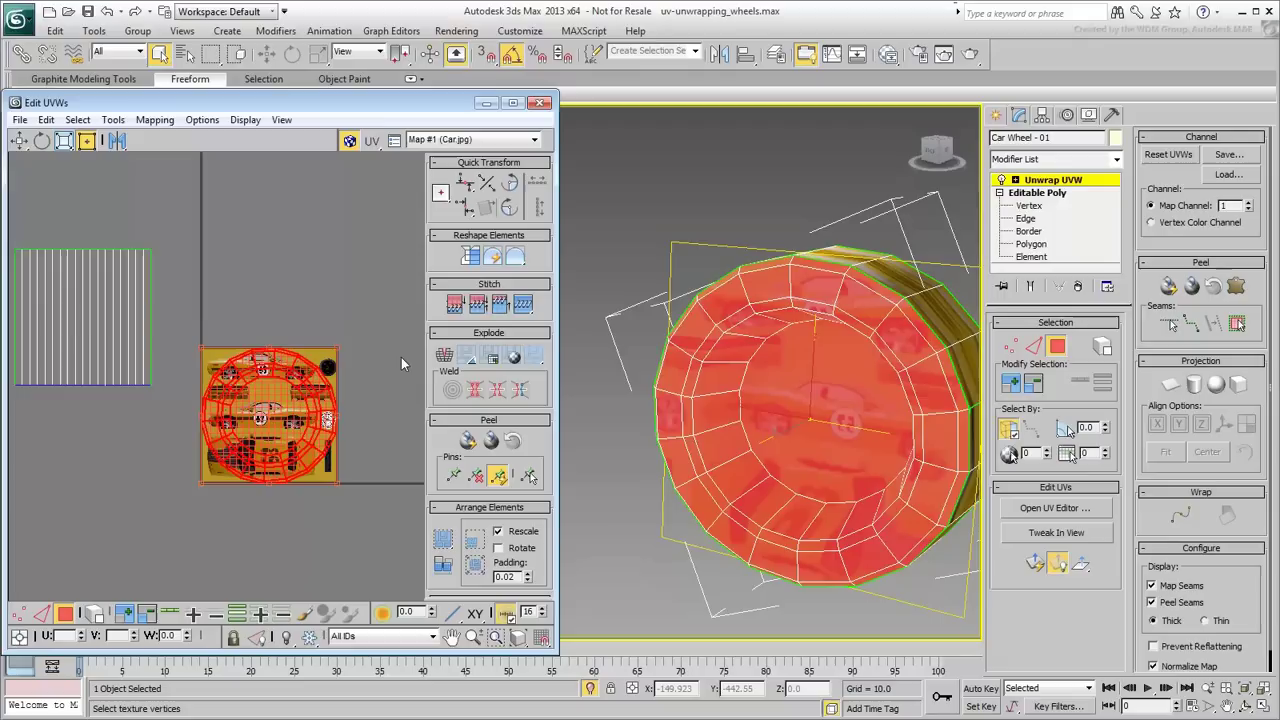
Shrink the inner-side UV cluster and center it over the dark wheel image in the texture's upper right corner.
left_click_drag(336, 348, 339, 377, "ctrl")
scroll(331, 368, "up", 6)
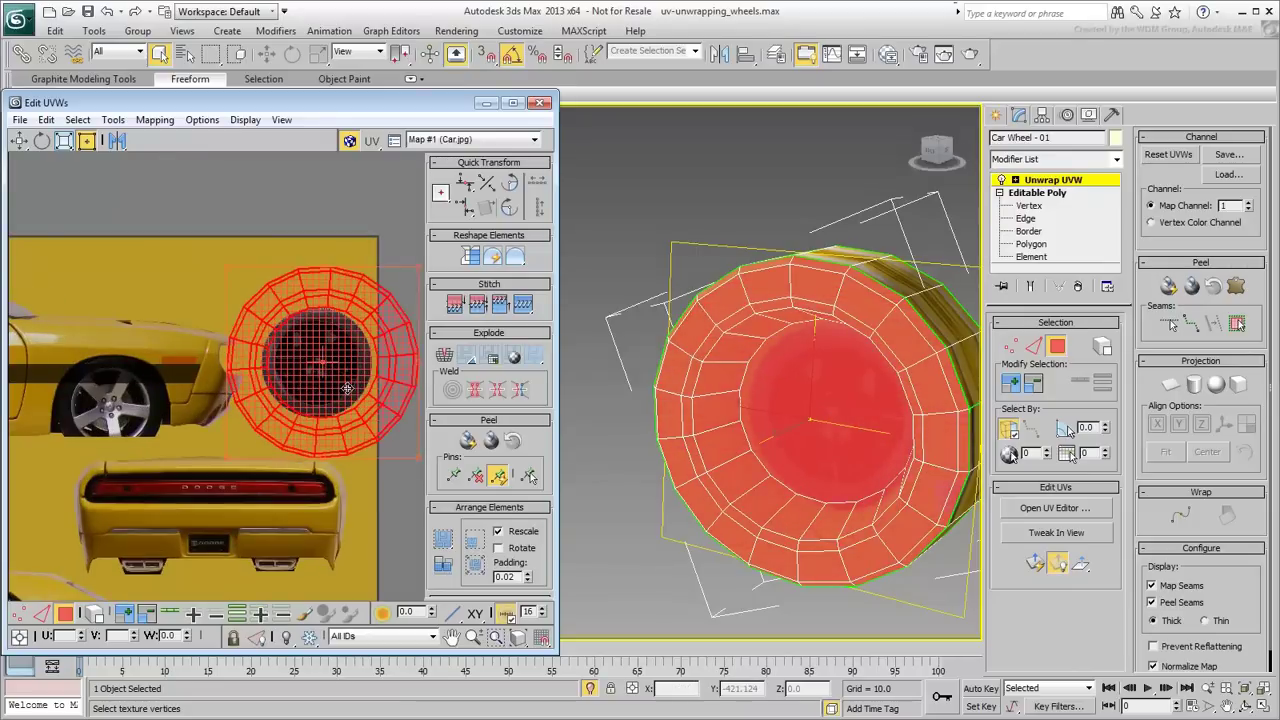
left_click(179, 373)
Check the inner-side cluster's orientation using a face on each side, then reselect the whole cluster and mirror it horizontally.
left_click(237, 358)
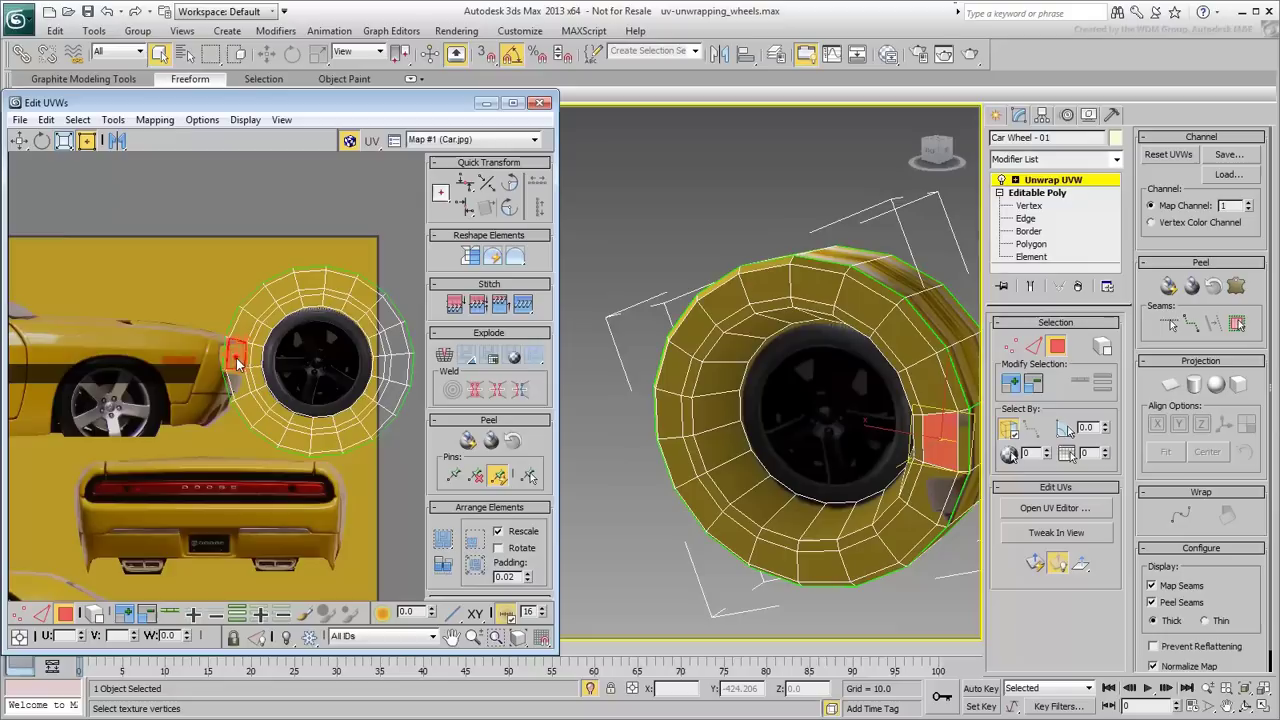
left_click(400, 368)
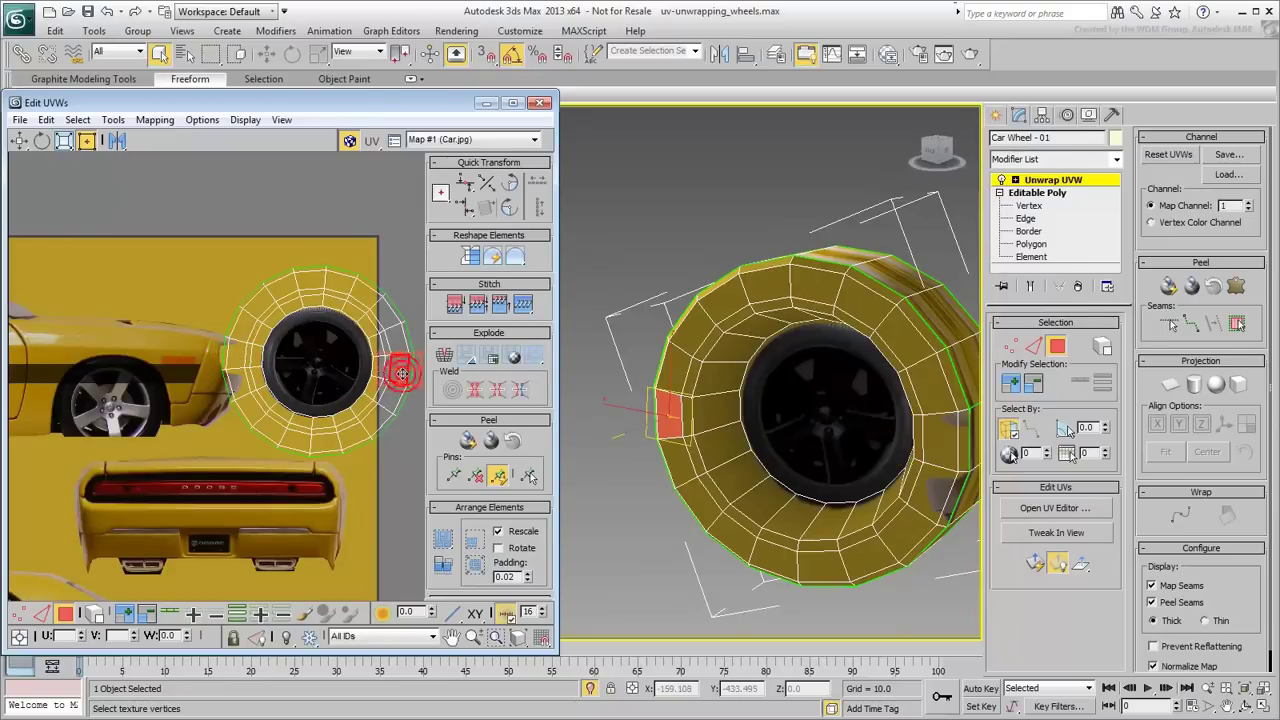
left_click_drag(410, 446, 412, 448)
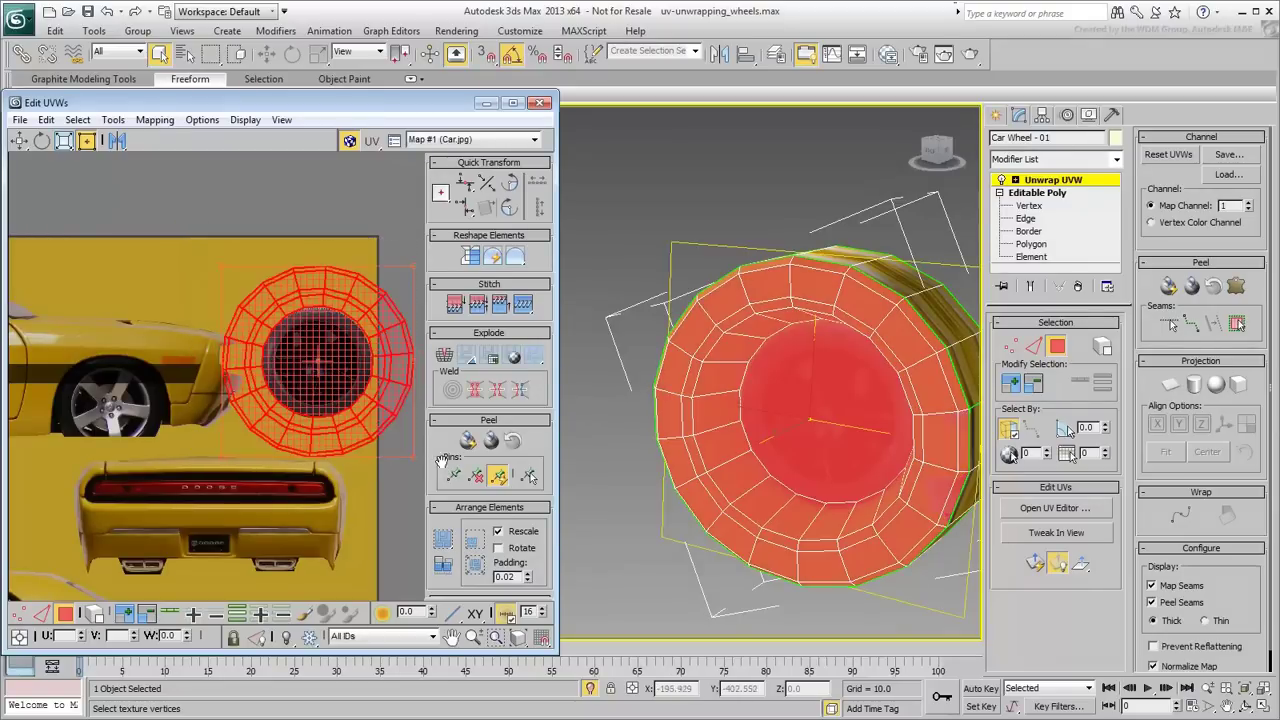
left_click(118, 141)
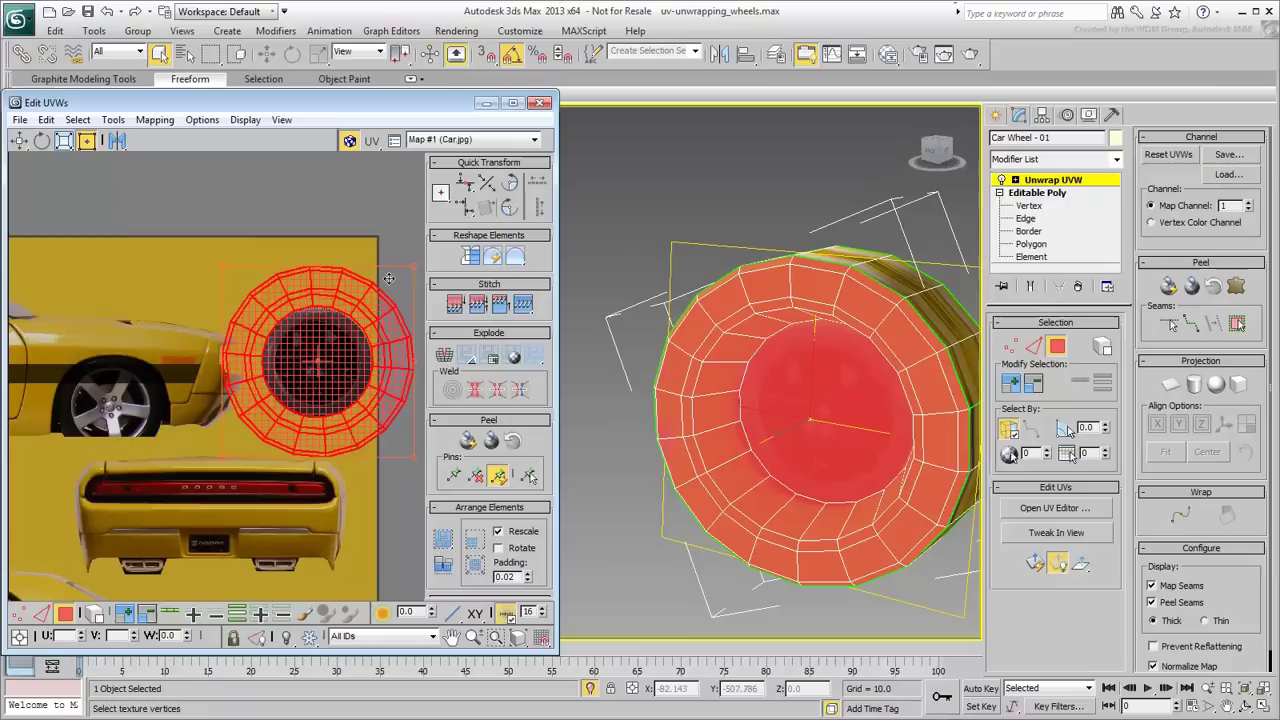
Scale the inner-side UV cluster about its center and nudge its position and corner until it matches the dark wheel image.
left_click_drag(414, 266, 375, 297)
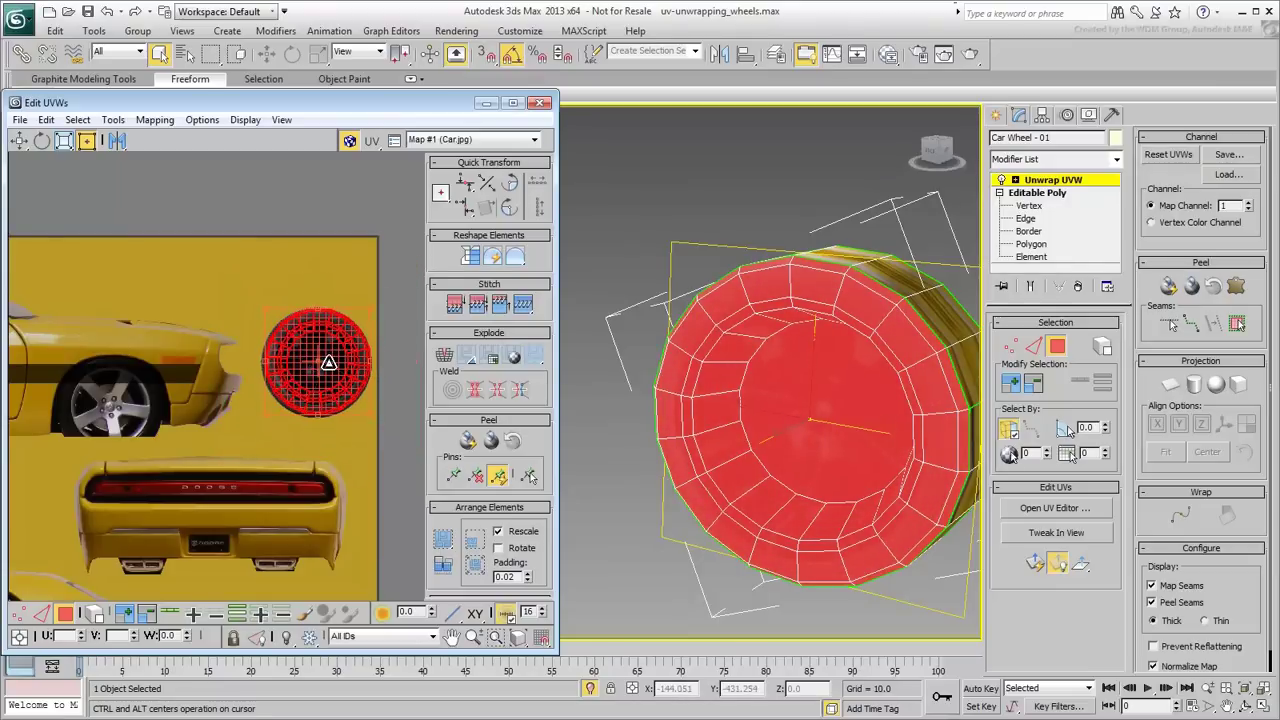
scroll(330, 353, "up", 3)
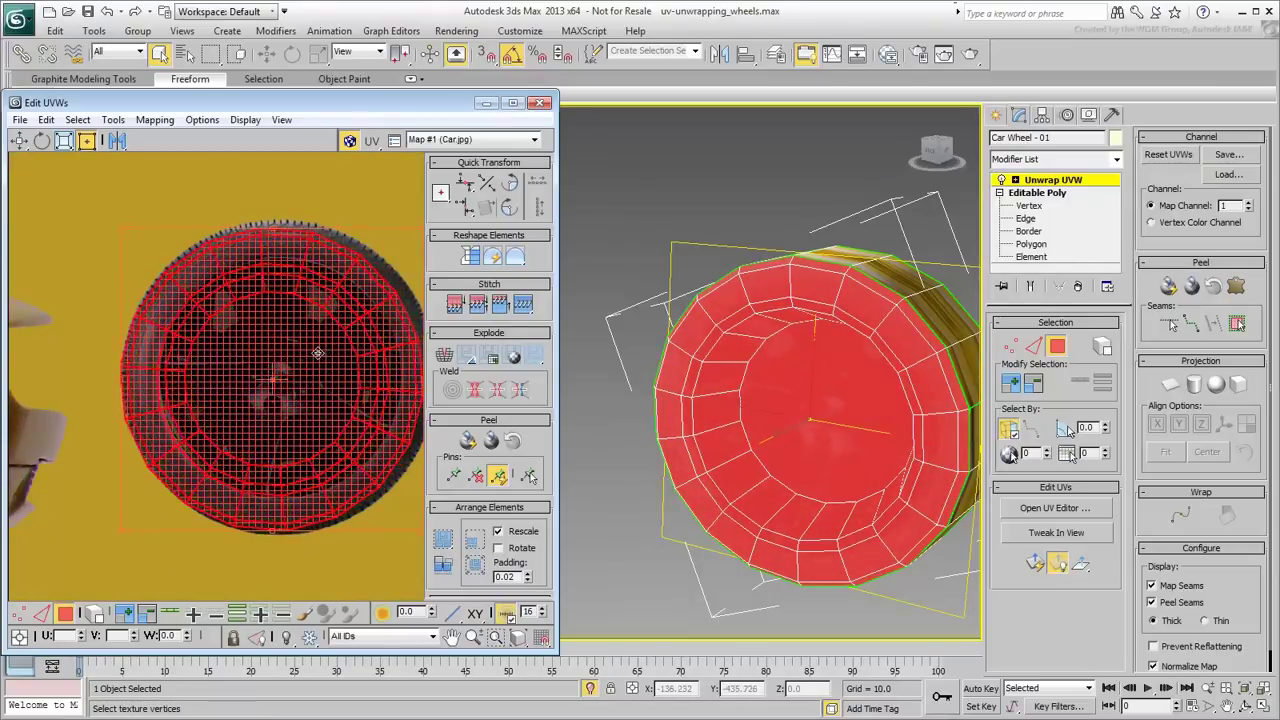
middle_click_drag(320, 353, 294, 347)
left_click_drag(297, 348, 304, 344)
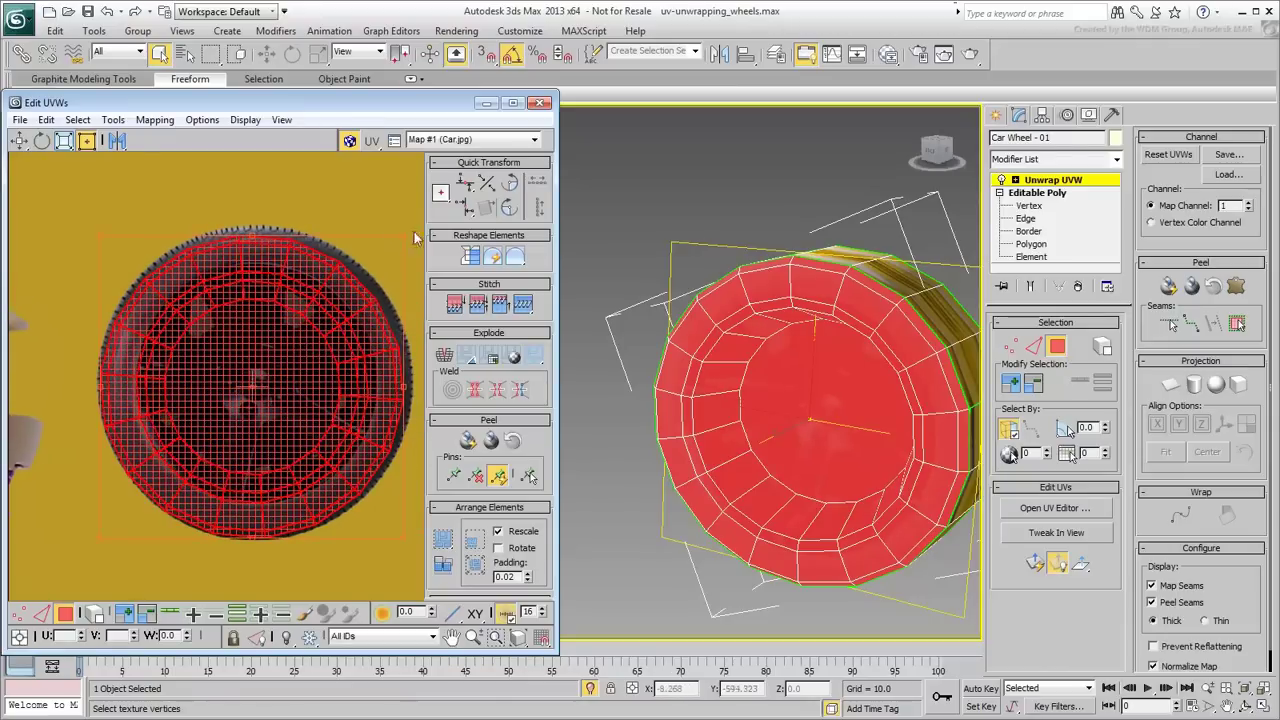
left_click_drag(405, 236, 412, 229)
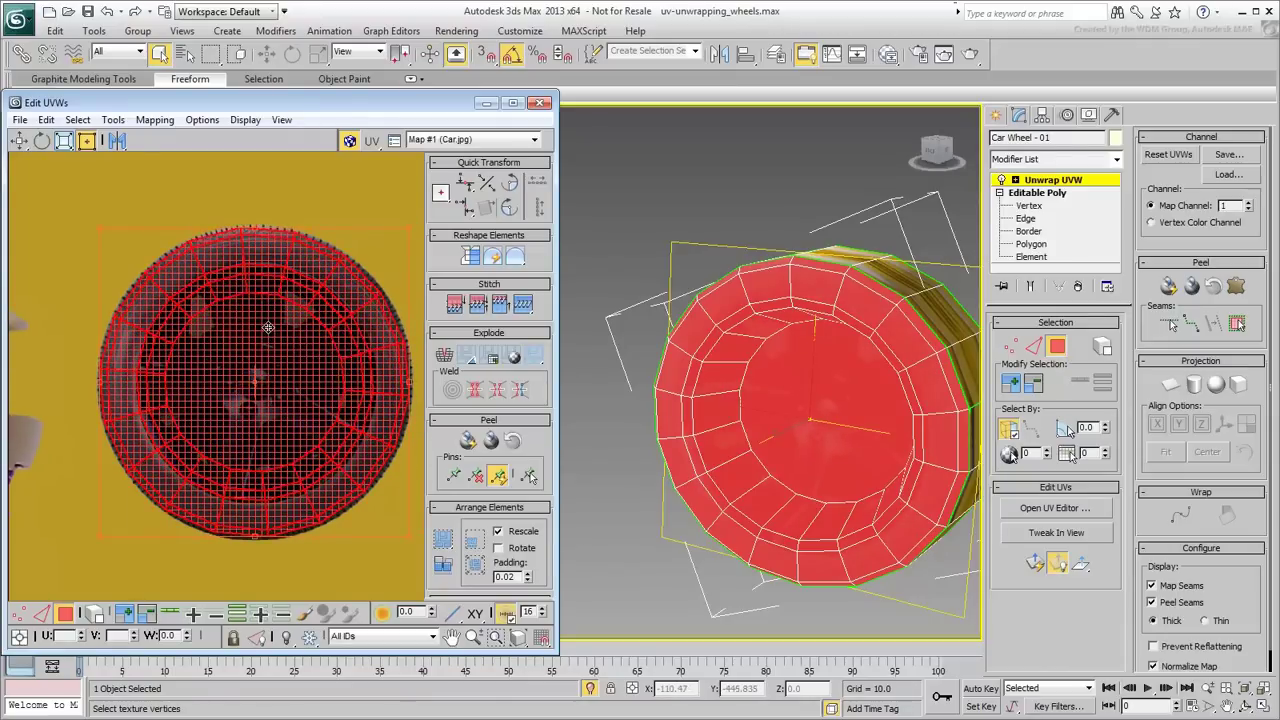
Toggle the selected-face shading to check the wheel's inner side, and save the scene.
middle_click_drag(856, 397, 849, 406)
key("F2")
key("F2")
key("ctrl+s")
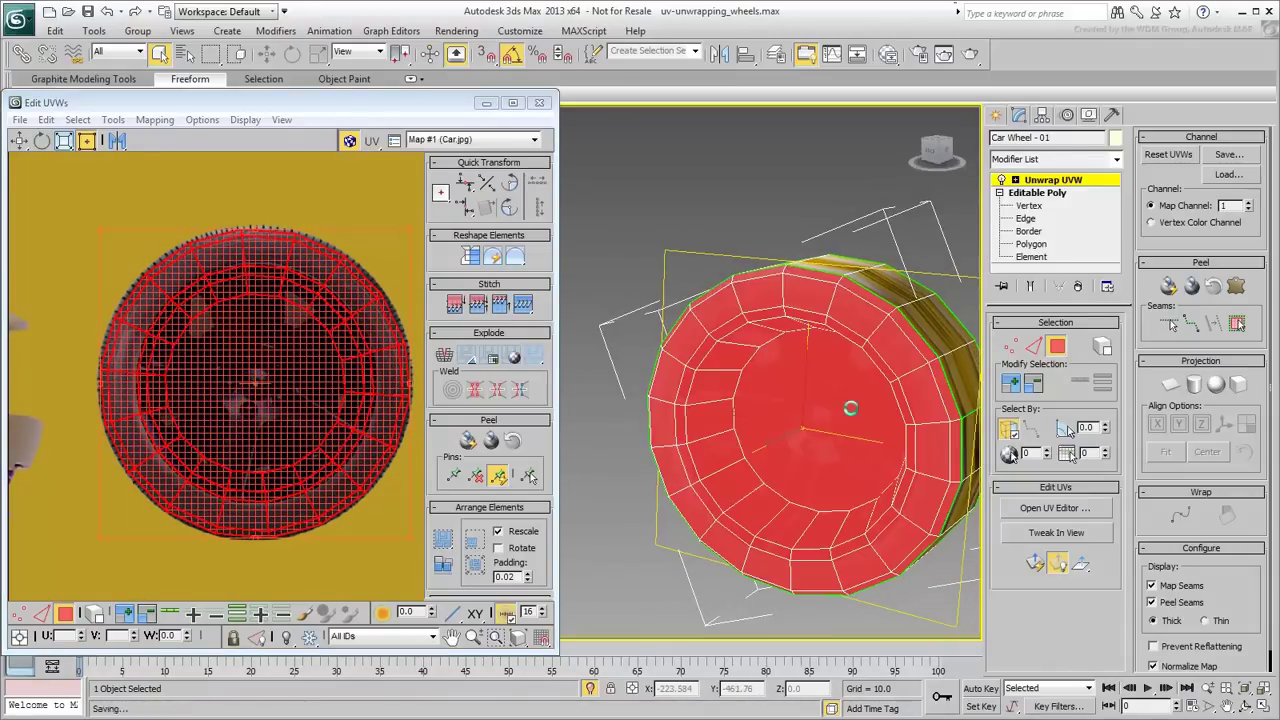
Clear the inner-side selection and select the whole striped tread UV cluster lying outside the texture square.
scroll(331, 377, "down", 6)
middle_click_drag(311, 405, 309, 360)
scroll(309, 360, "down", 8)
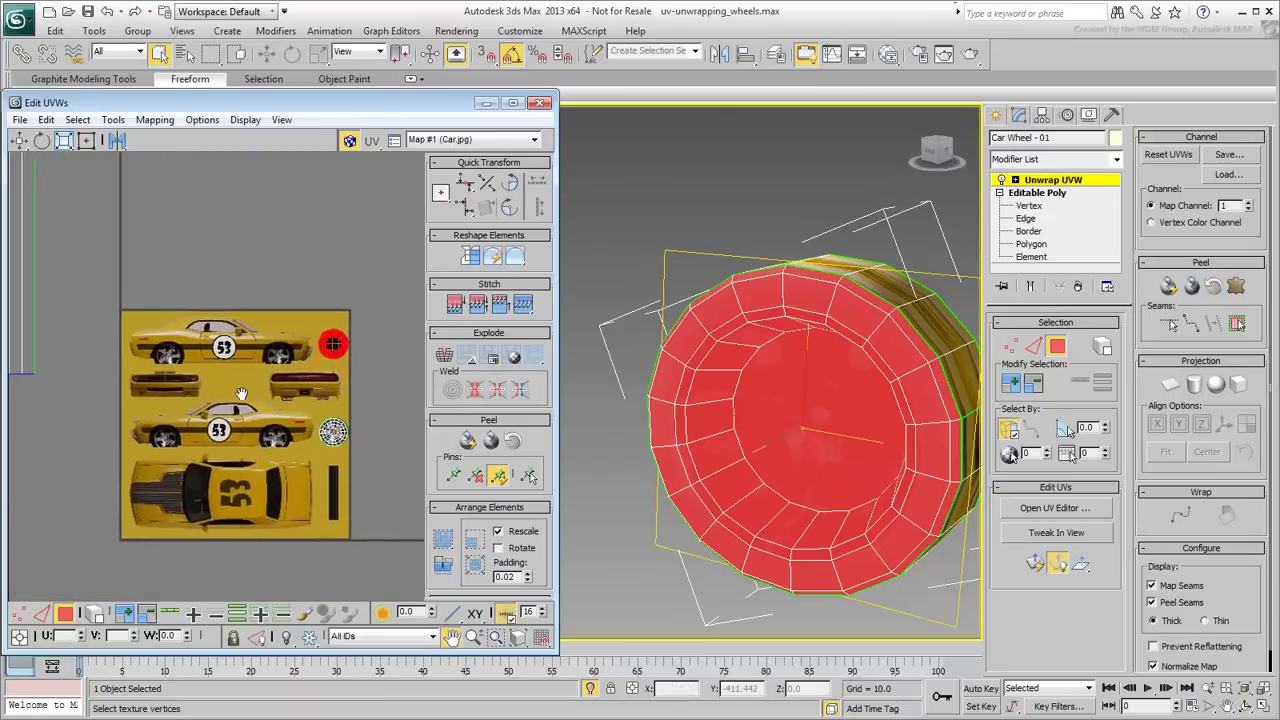
middle_click(258, 420)
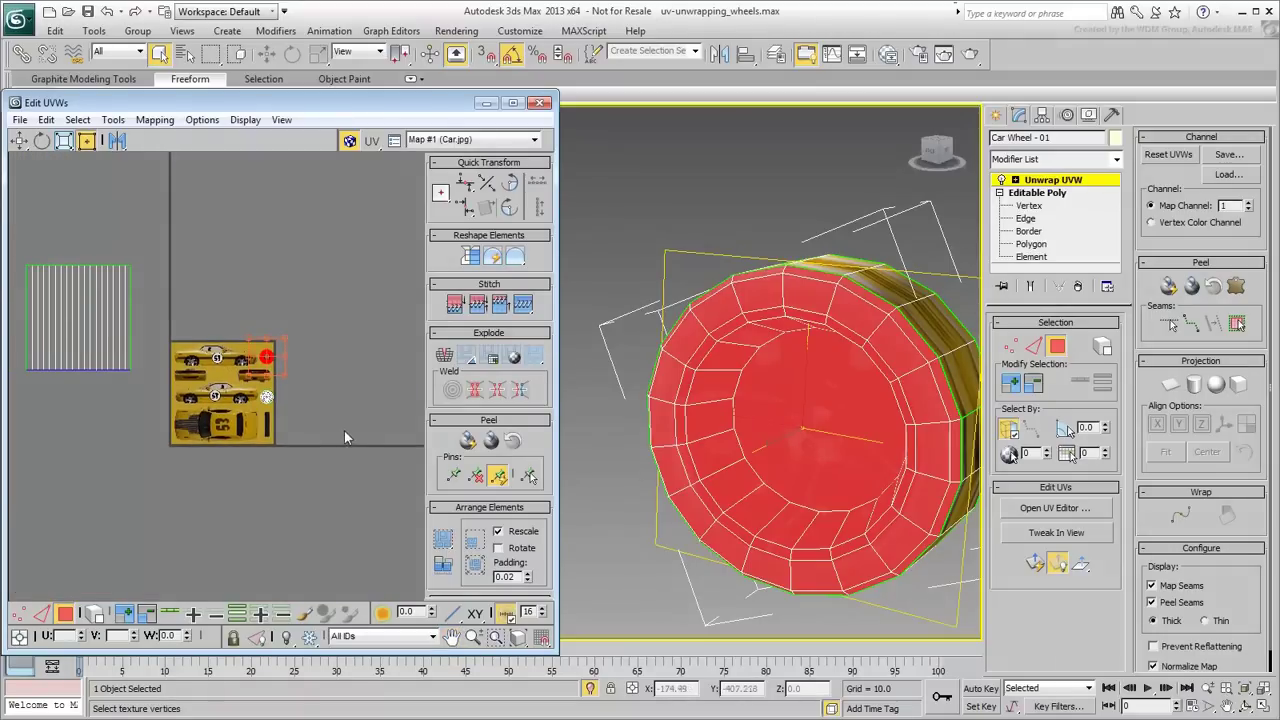
left_click(778, 225)
middle_click_drag(820, 426, 658, 433, "alt")
left_click(124, 238)
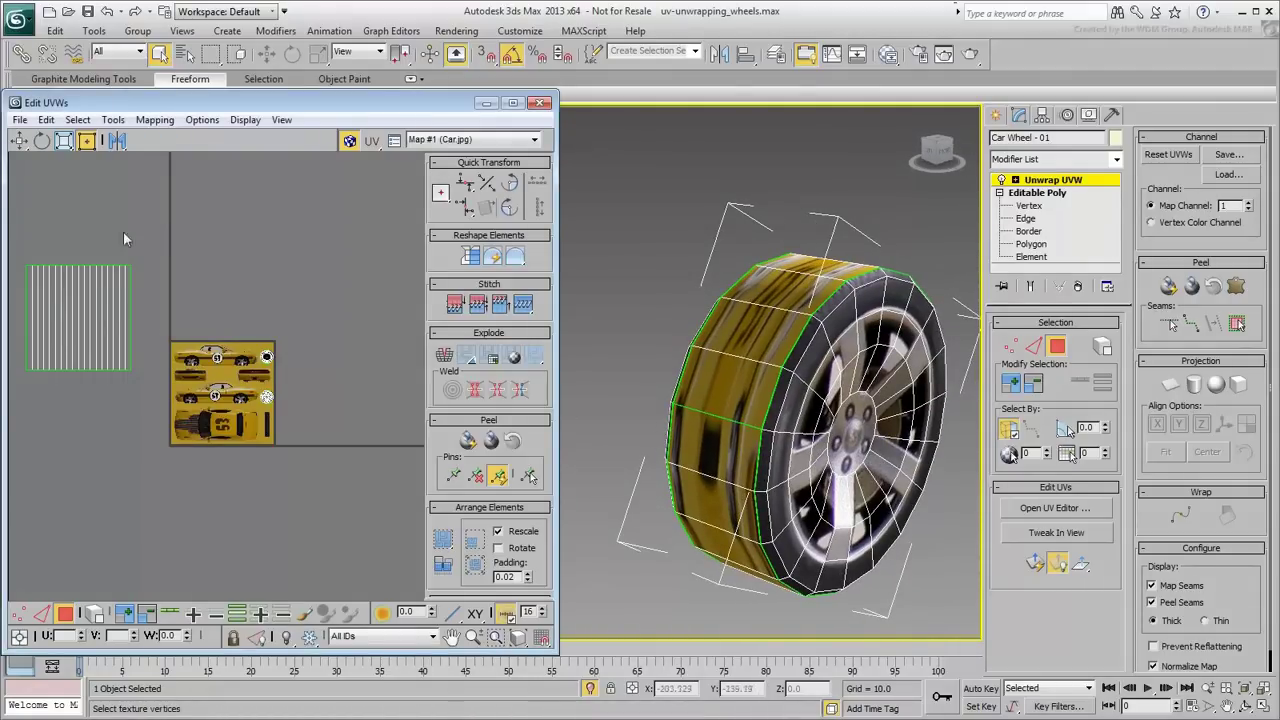
left_click_drag(134, 286, 20, 420)
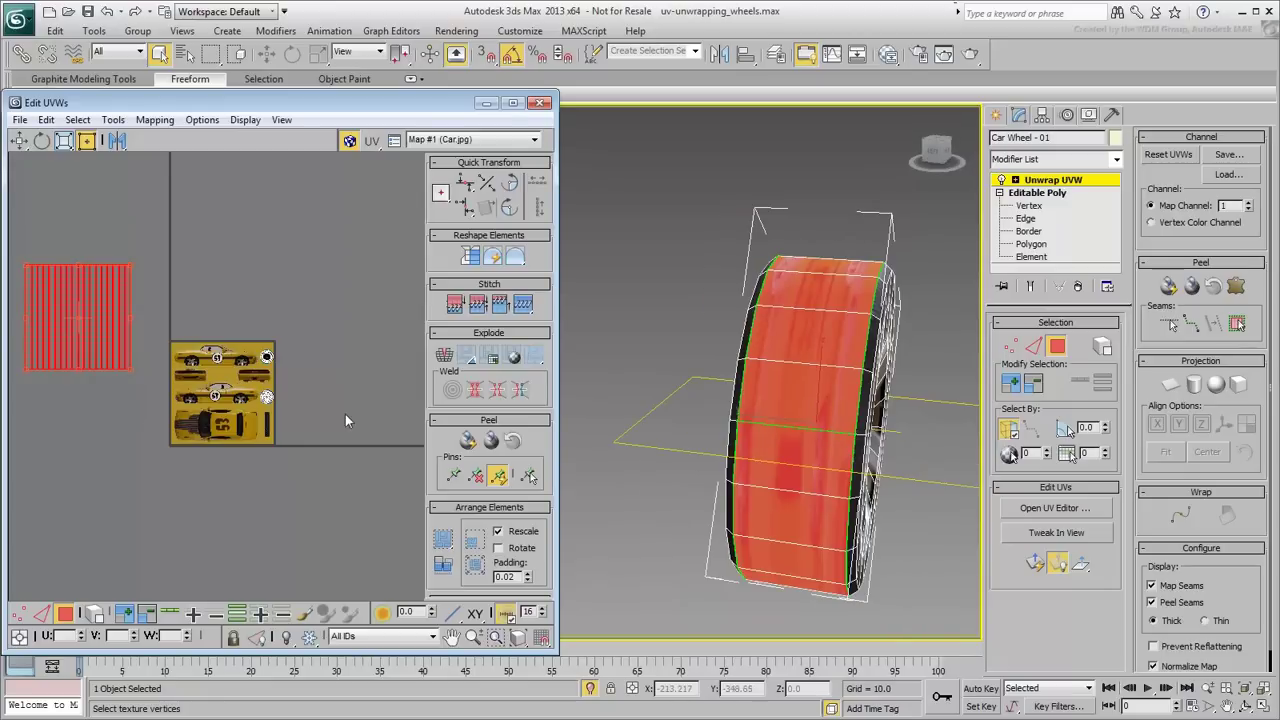
Hide the map seams and turn off the selected-face shading on the tread.
middle_click_drag(808, 414, 752, 415, "alt")
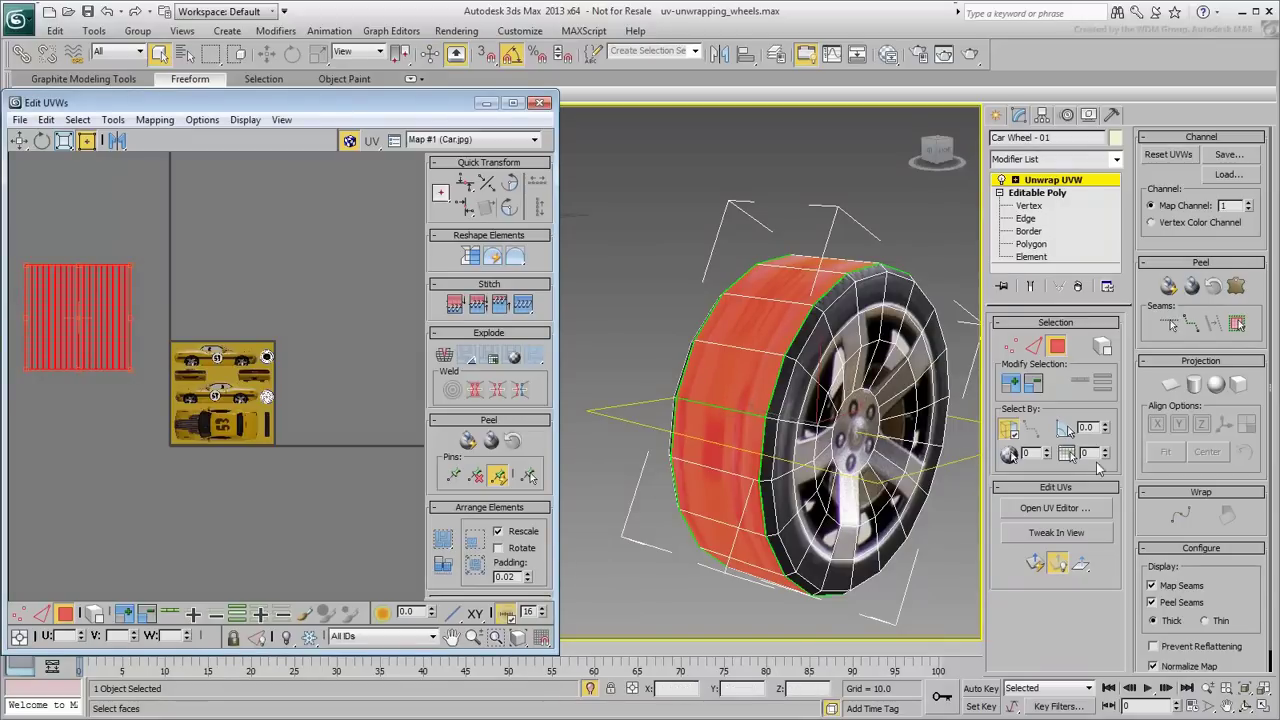
left_click(1185, 587)
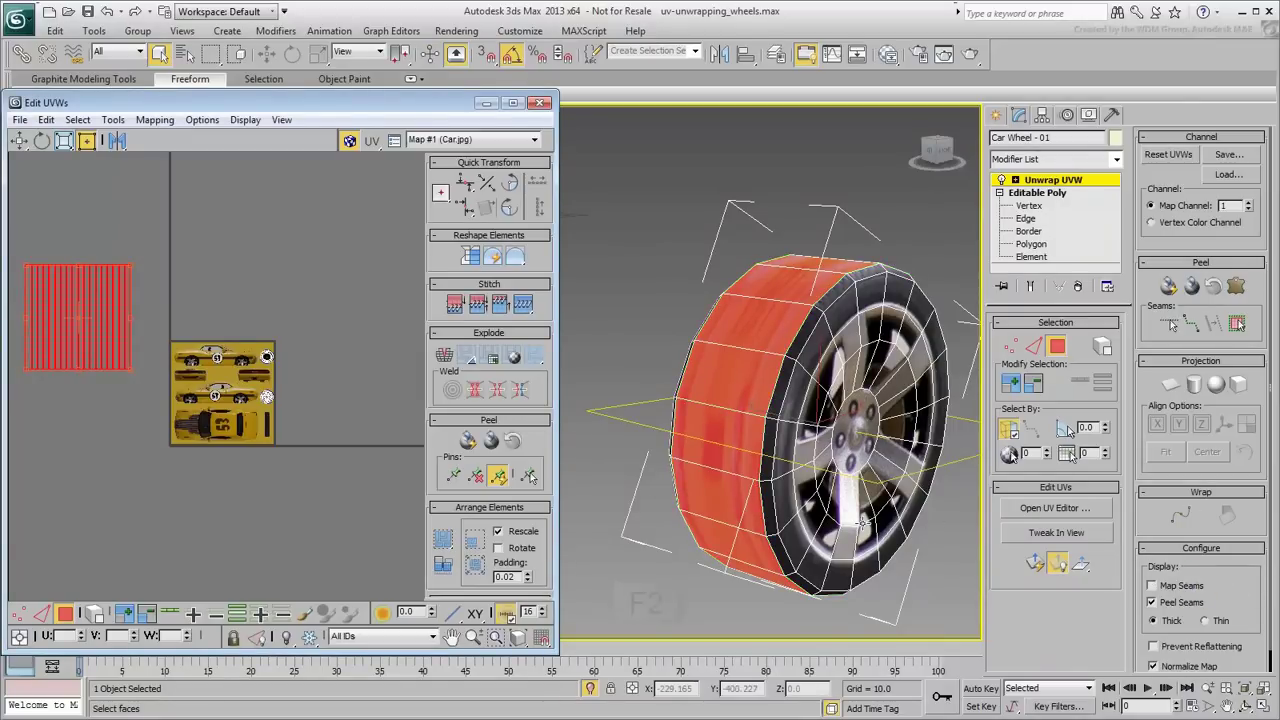
key("F2")
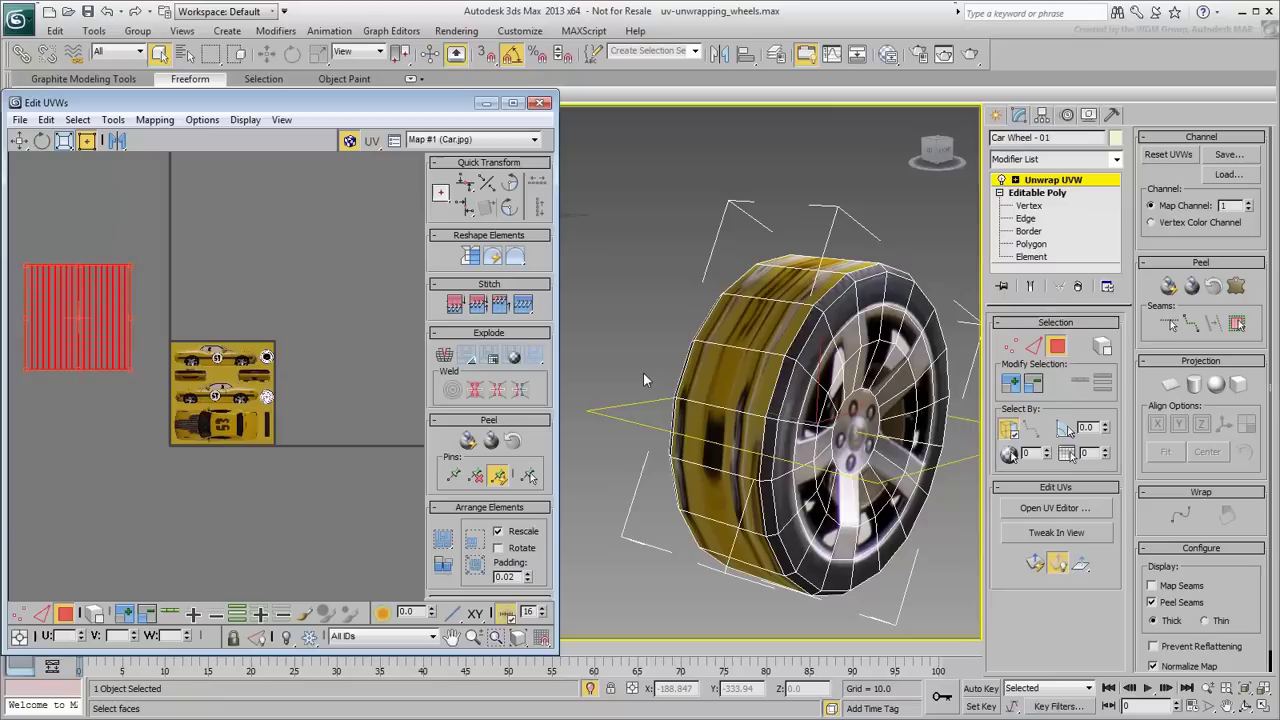
Apply cylindrical mapping to the tread faces, compare the X, Y and Z alignments, and align it to Y.
left_click(1194, 386)
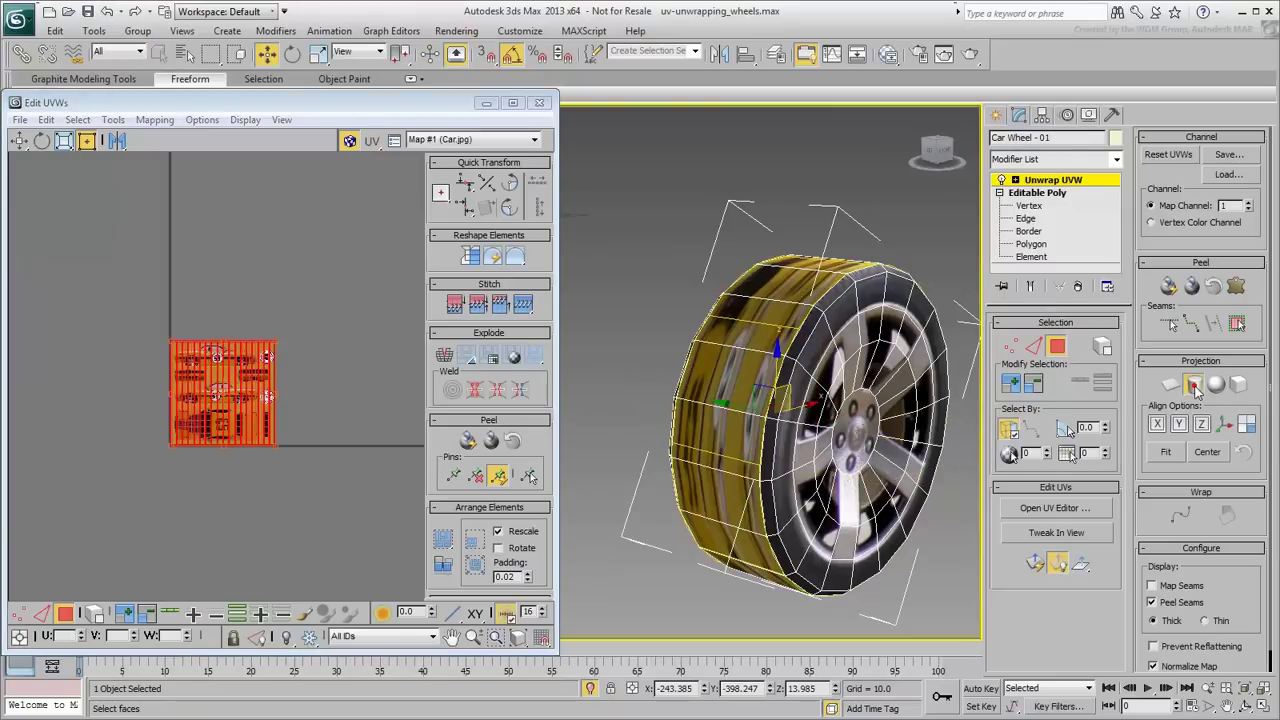
left_click(1158, 424)
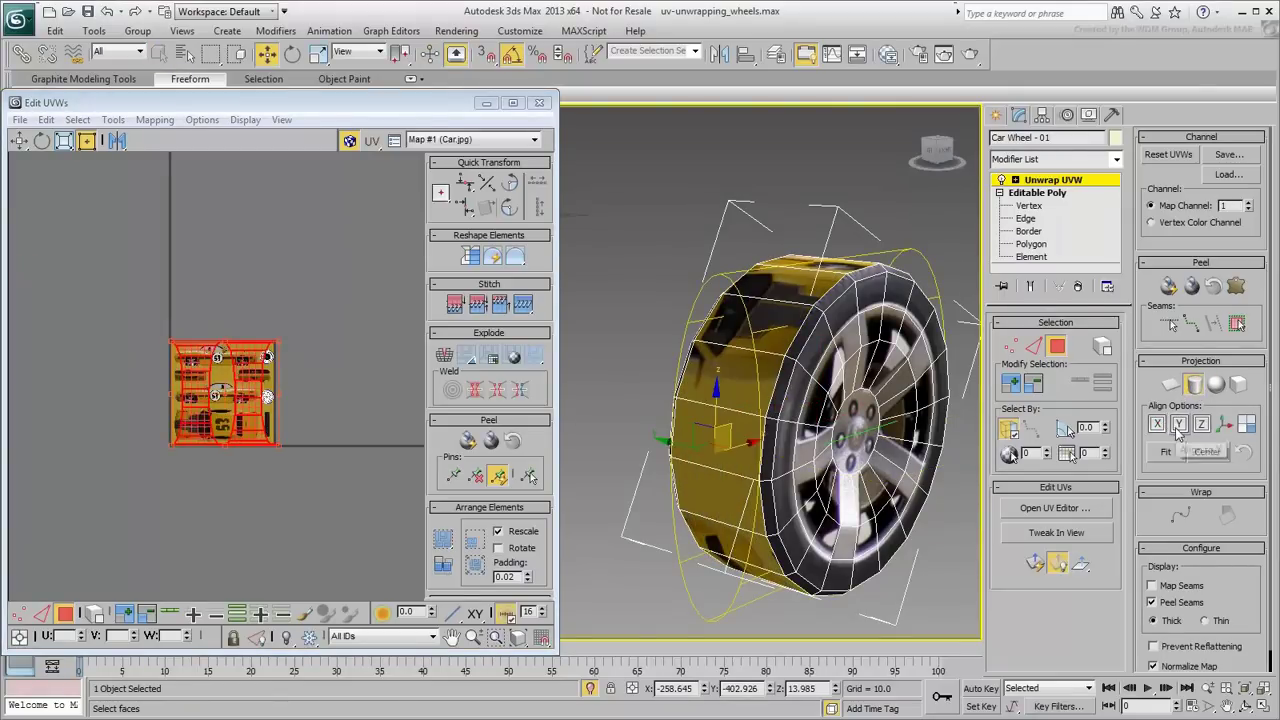
left_click(1179, 424)
left_click(1201, 425)
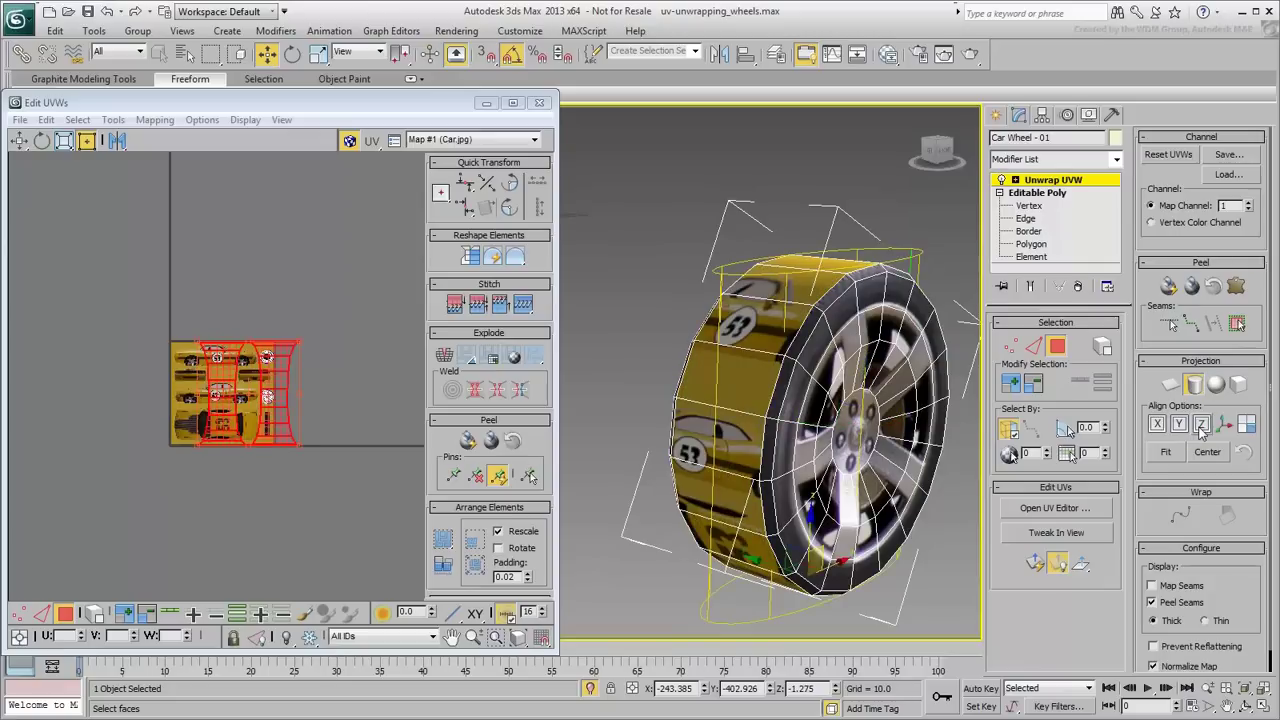
left_click(1179, 424)
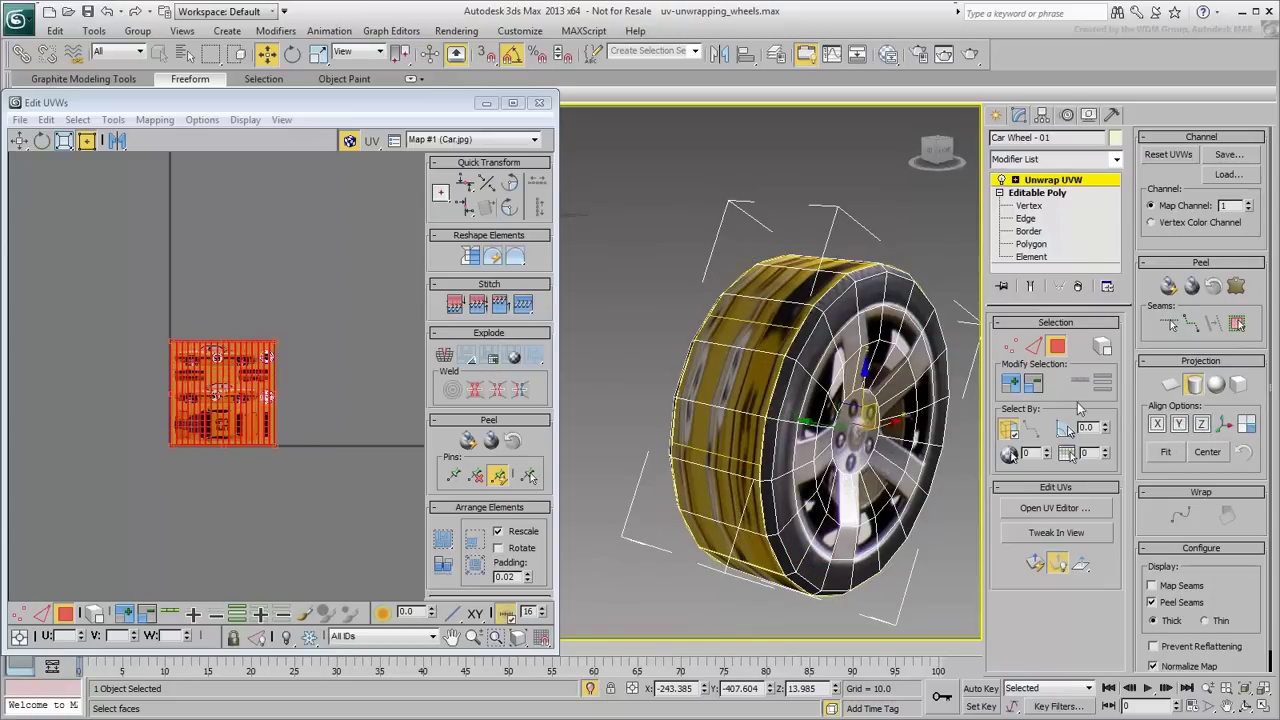
Rotate the cylindrical mapping gizmo around the wheel's axle so the tread UVs align with the texture square, and finish the mapping.
right_click(628, 331)
left_click(645, 360)
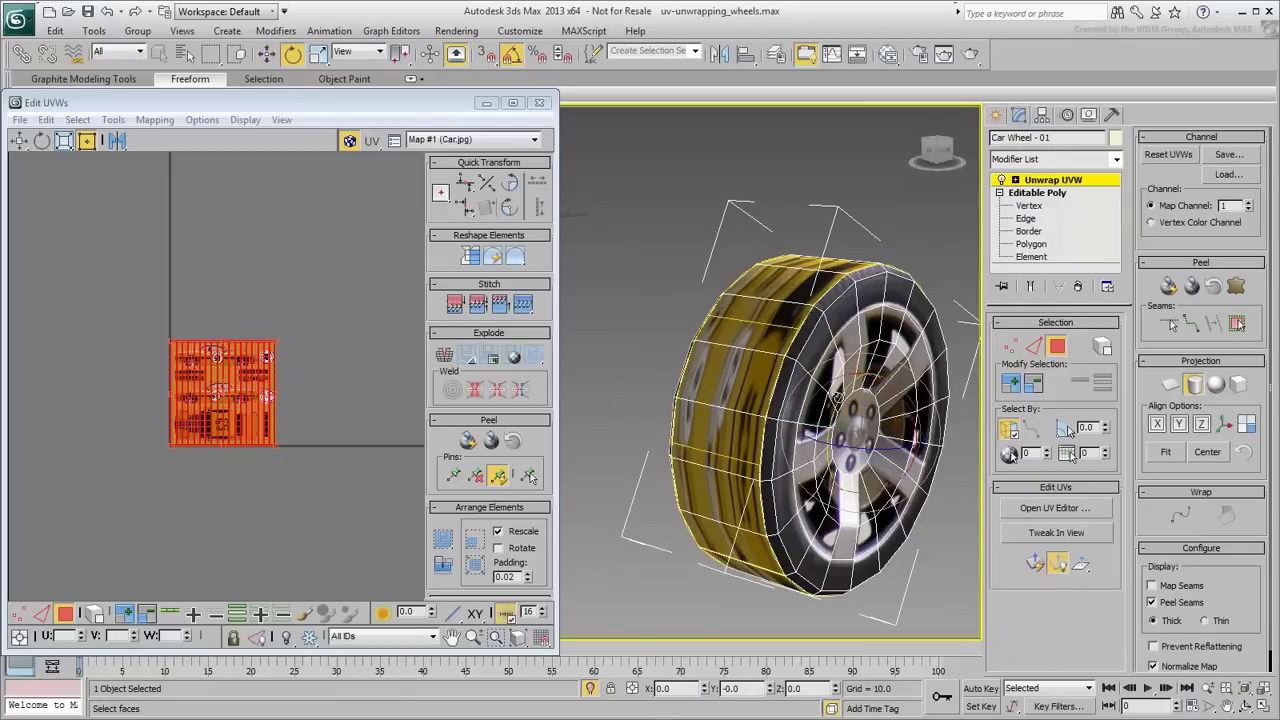
mouse_move(843, 397)
left_mouse_down()
mouse_move(817, 453)
mouse_move(874, 269)
mouse_move(879, 177)
left_mouse_up()
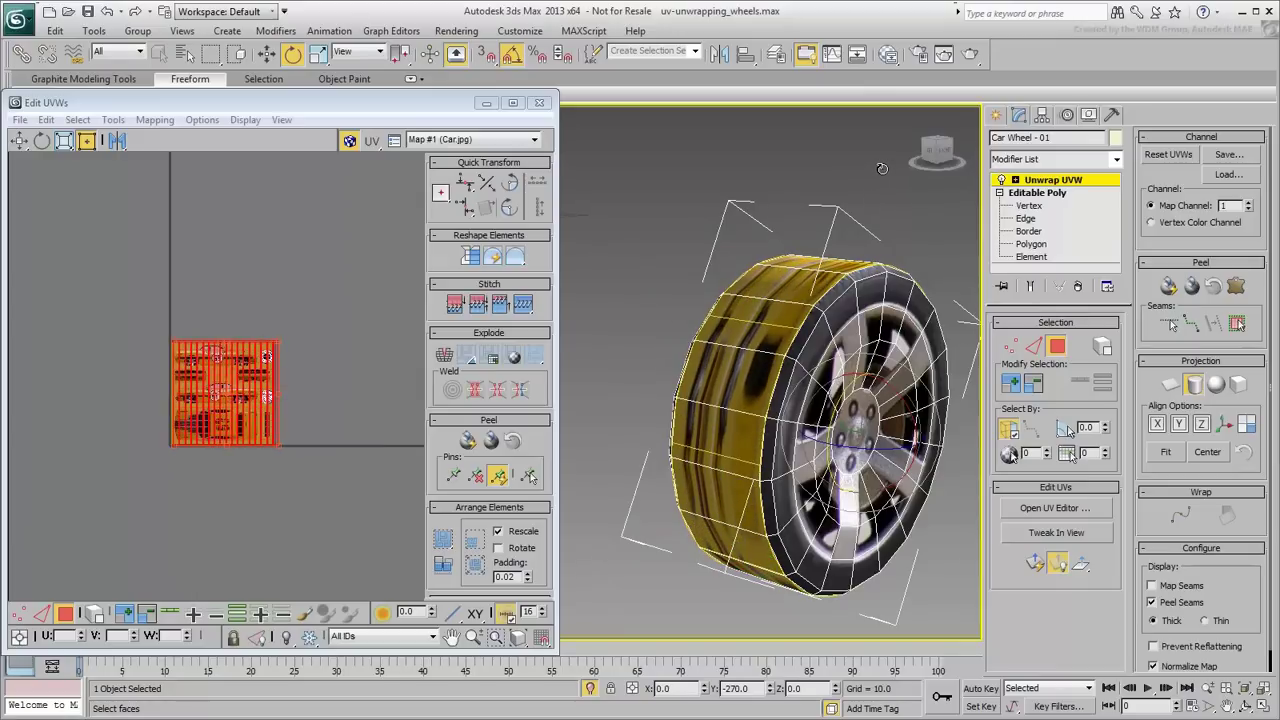
left_click_drag(881, 168, 883, 172)
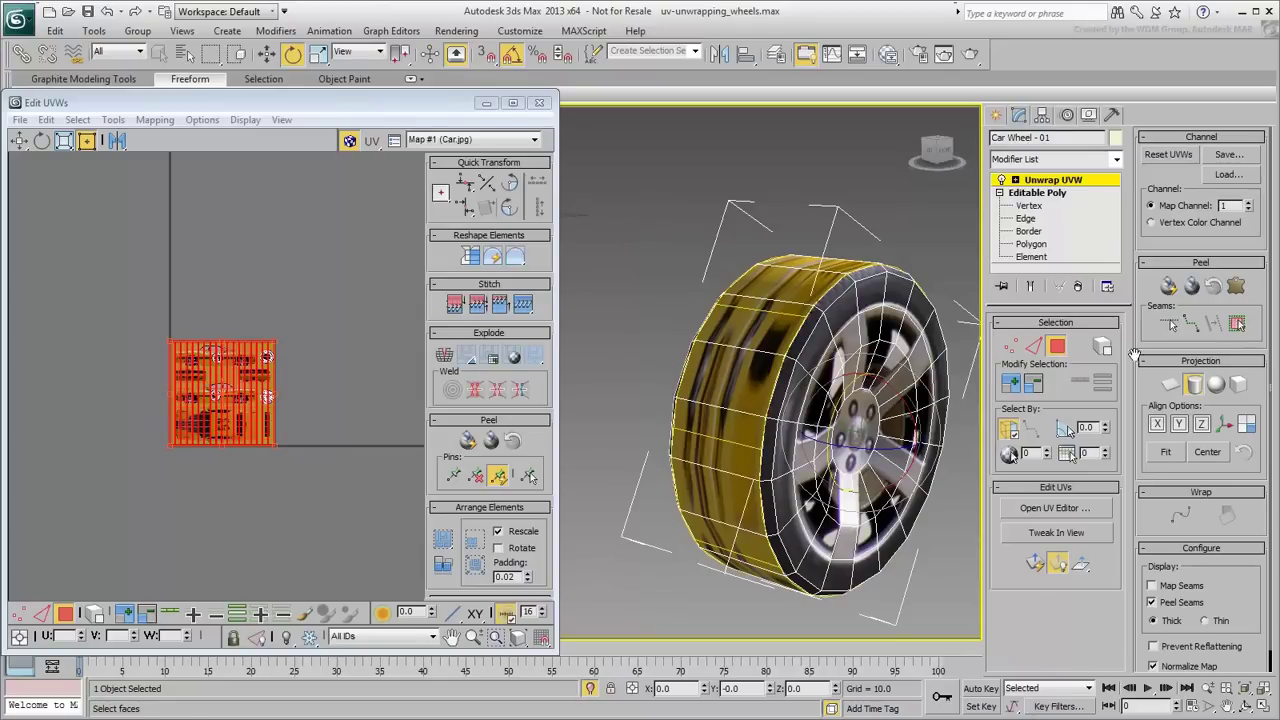
left_click(1193, 384)
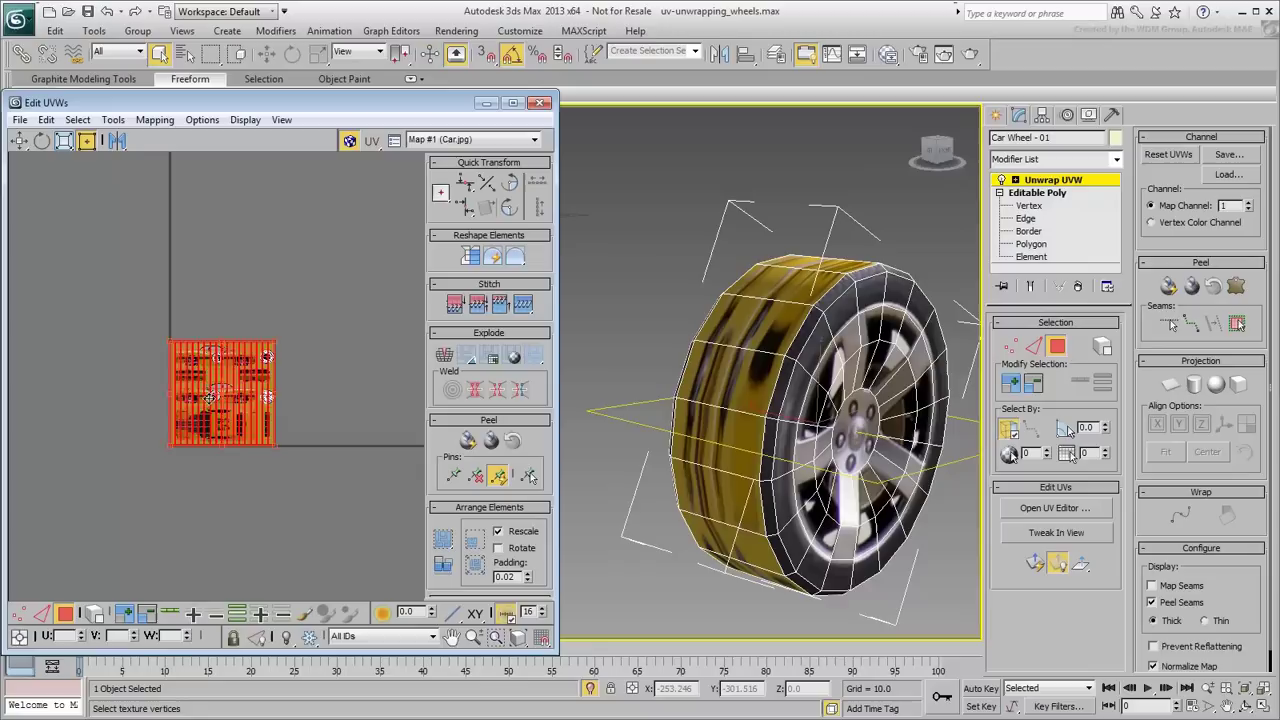
Rotate the tread UV cluster 90 degrees and shrink it around the dark tread strip in the texture's lower right corner.
scroll(209, 397, "up", 6)
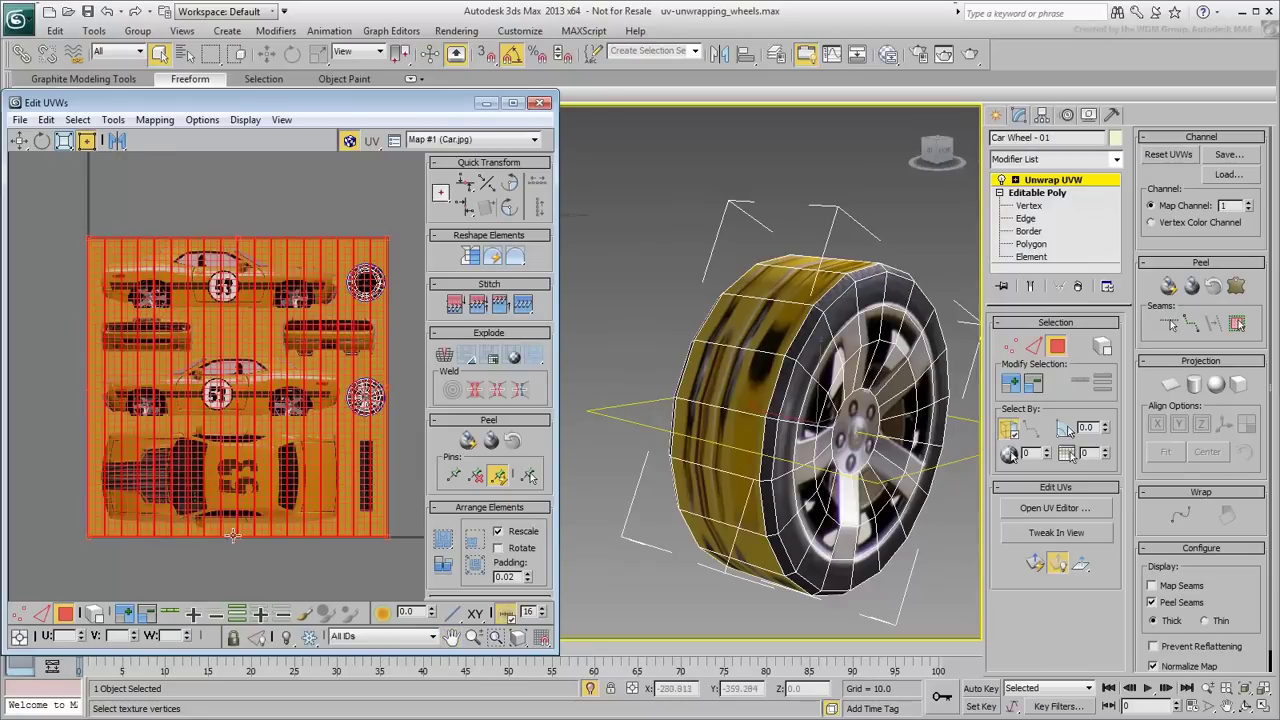
left_click_drag(237, 538, 374, 386)
left_click_drag(85, 237, 350, 434)
scroll(381, 524, "up", 3)
scroll(354, 522, "up", 3)
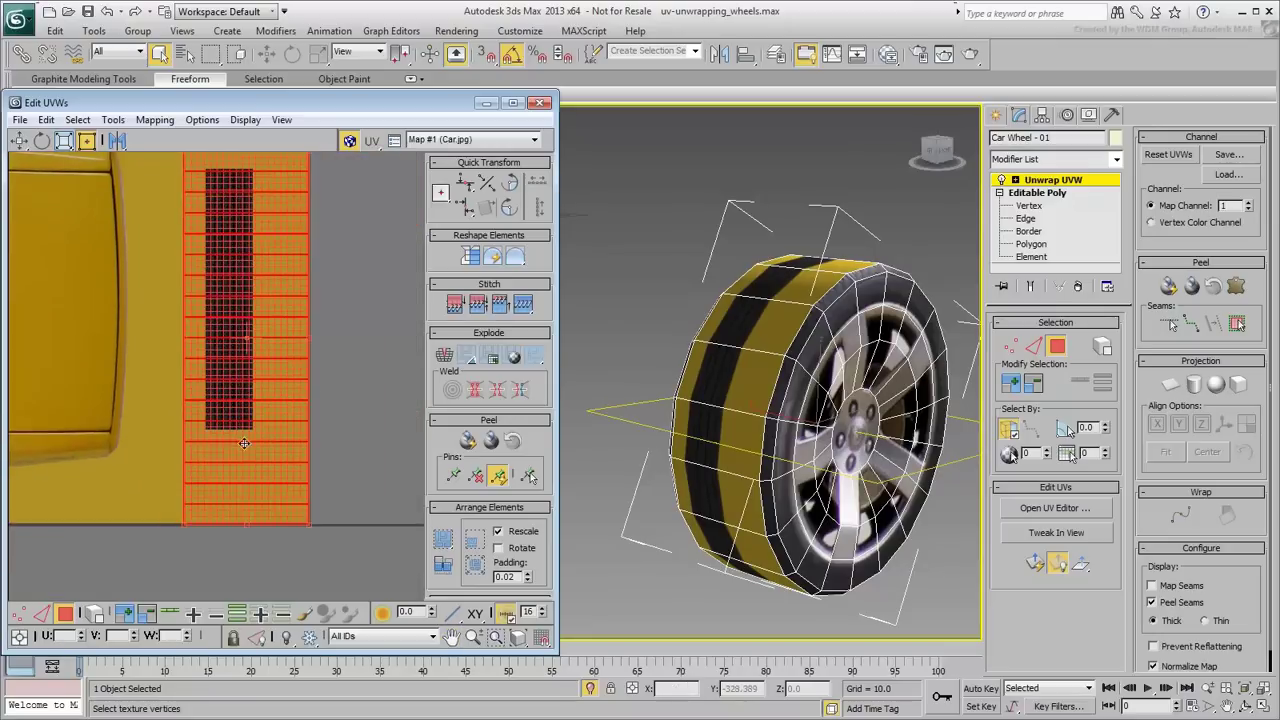
Resize the tread UV cluster so its lower right corner meets the lower right corner of the tread strip.
left_click_drag(313, 527, 253, 427)
scroll(185, 365, "up", 2)
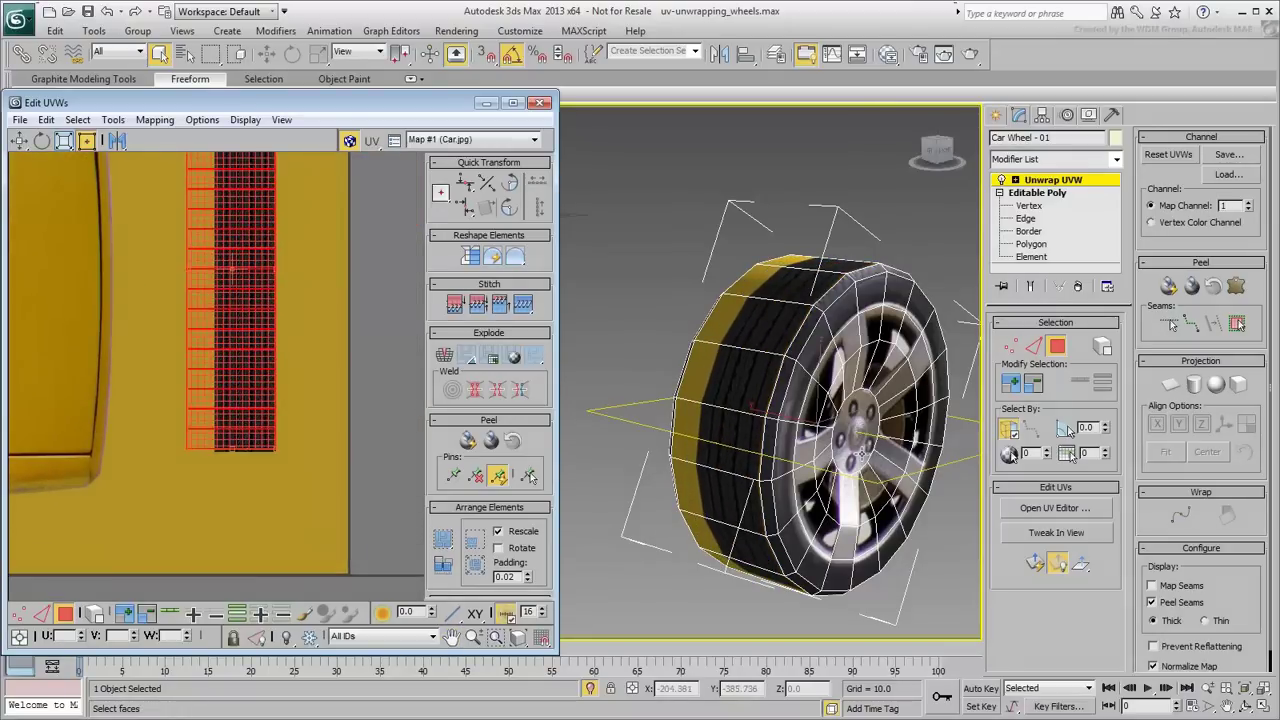
scroll(580, 398, "up", 4)
middle_click_drag(799, 409, 542, 400)
scroll(274, 437, "up", 3)
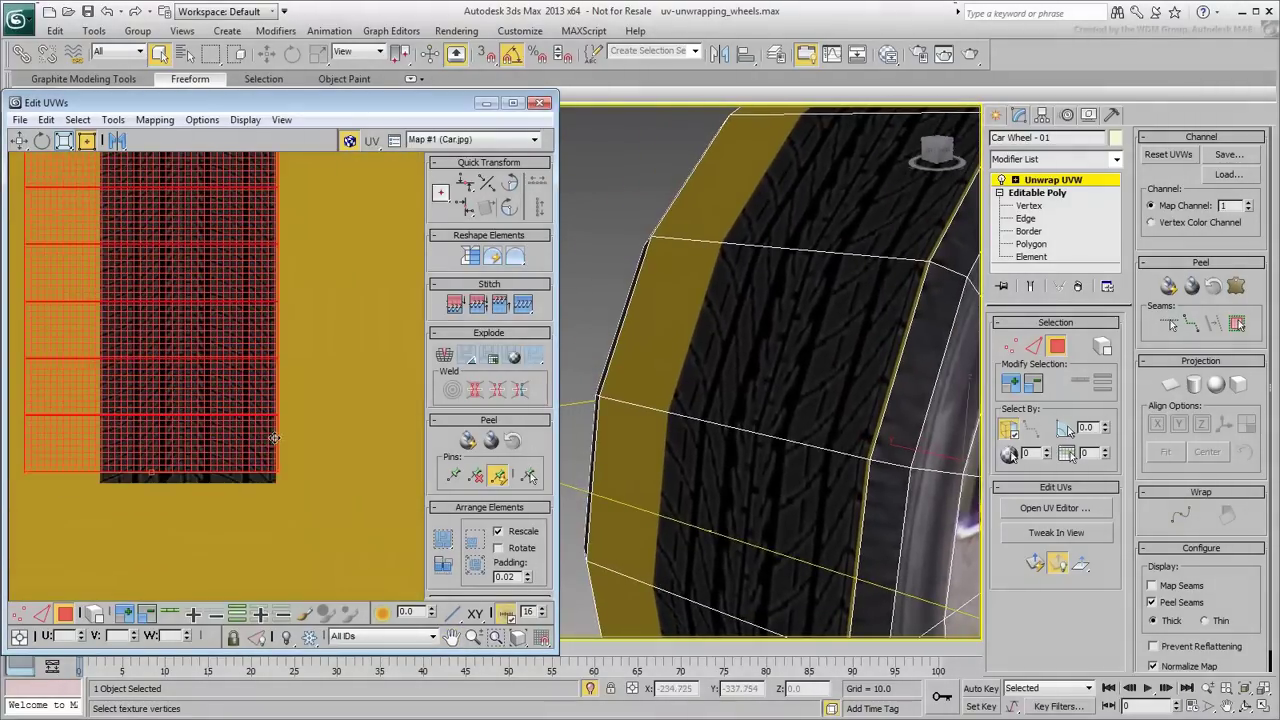
left_click_drag(275, 471, 274, 481)
Resize the tread UV cluster from its upper left corner to match the tread strip's upper left corner.
scroll(217, 372, "down", 5)
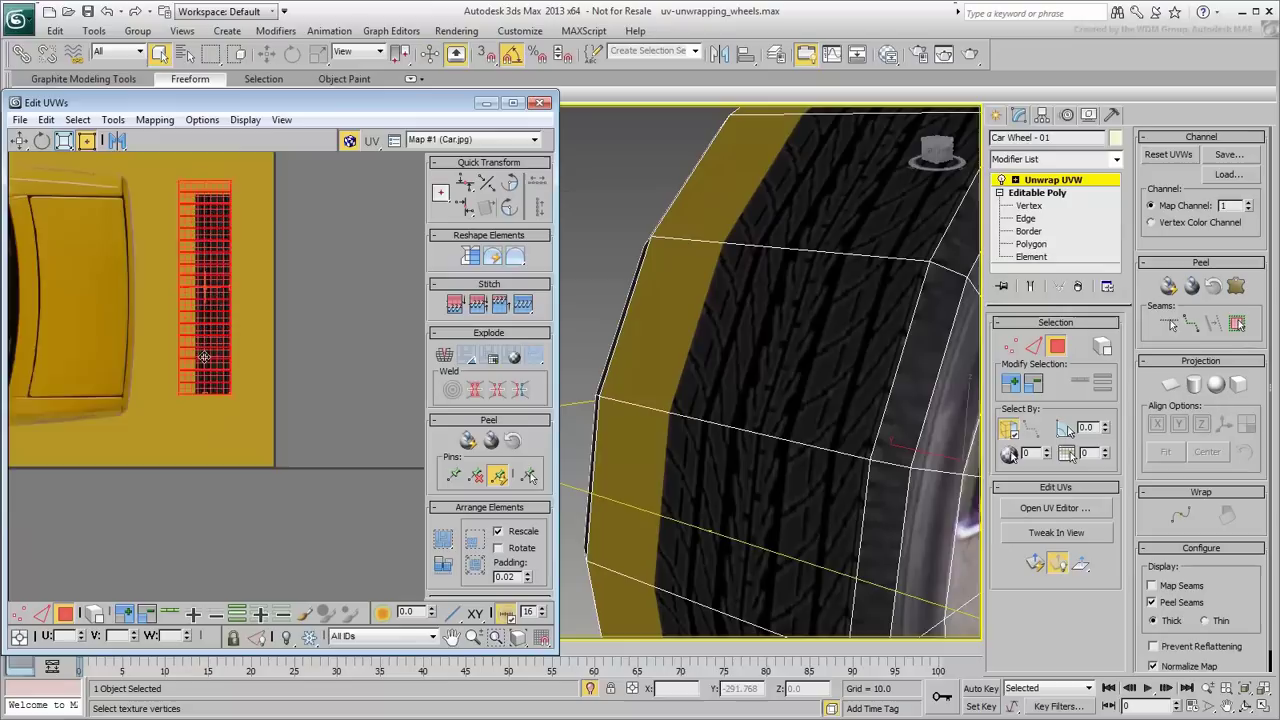
middle_click_drag(206, 357, 217, 446)
scroll(229, 273, "up", 5)
left_click_drag(79, 269, 136, 319)
scroll(822, 445, "down", 6)
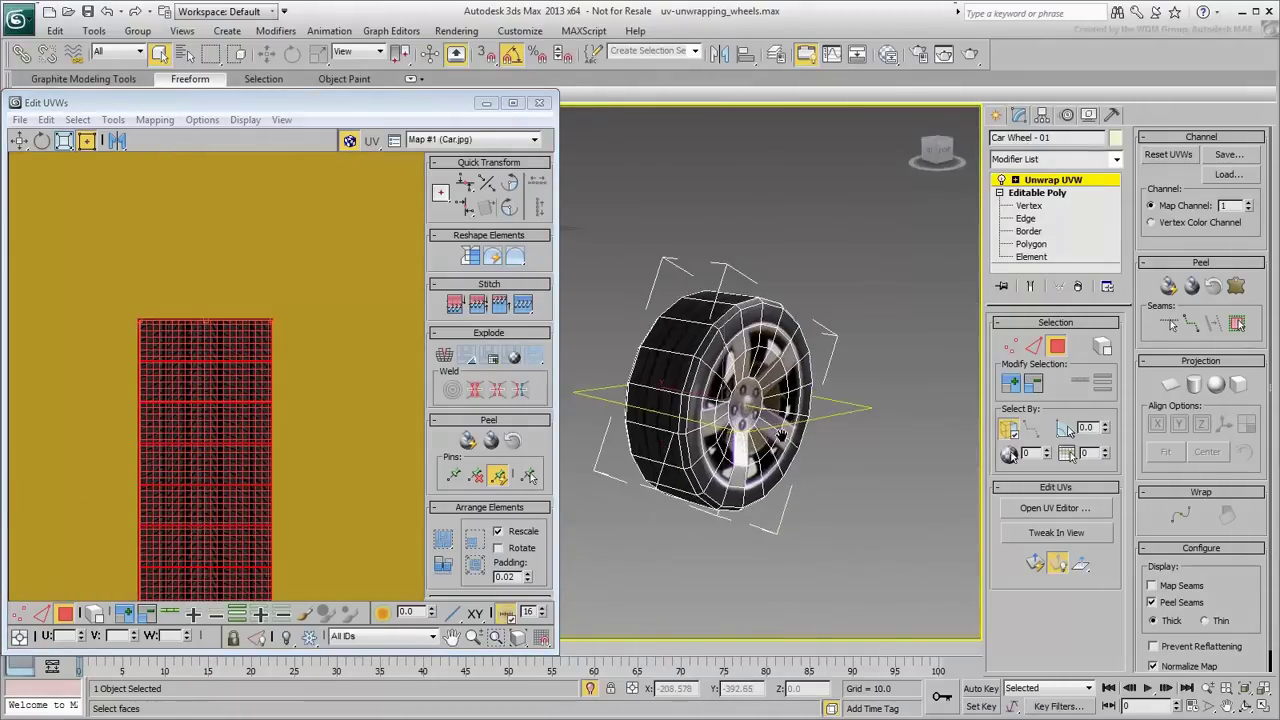
Examine the tread texture on the wheel up close and review the complete UV layout over the texture.
scroll(726, 470, "up", 6)
scroll(732, 410, "down", 2)
middle_click_drag(731, 357, 777, 457)
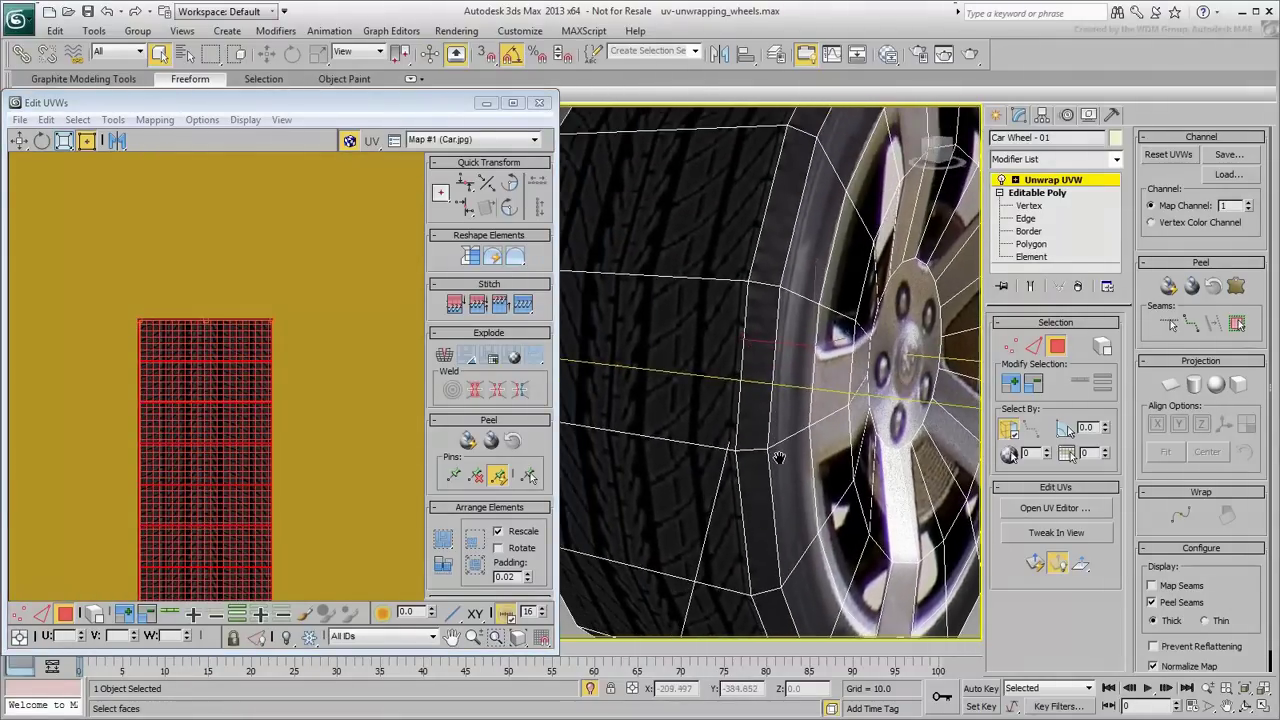
scroll(760, 370, "down", 2)
scroll(816, 437, "down", 3)
scroll(285, 317, "down", 3)
scroll(285, 317, "down", 4)
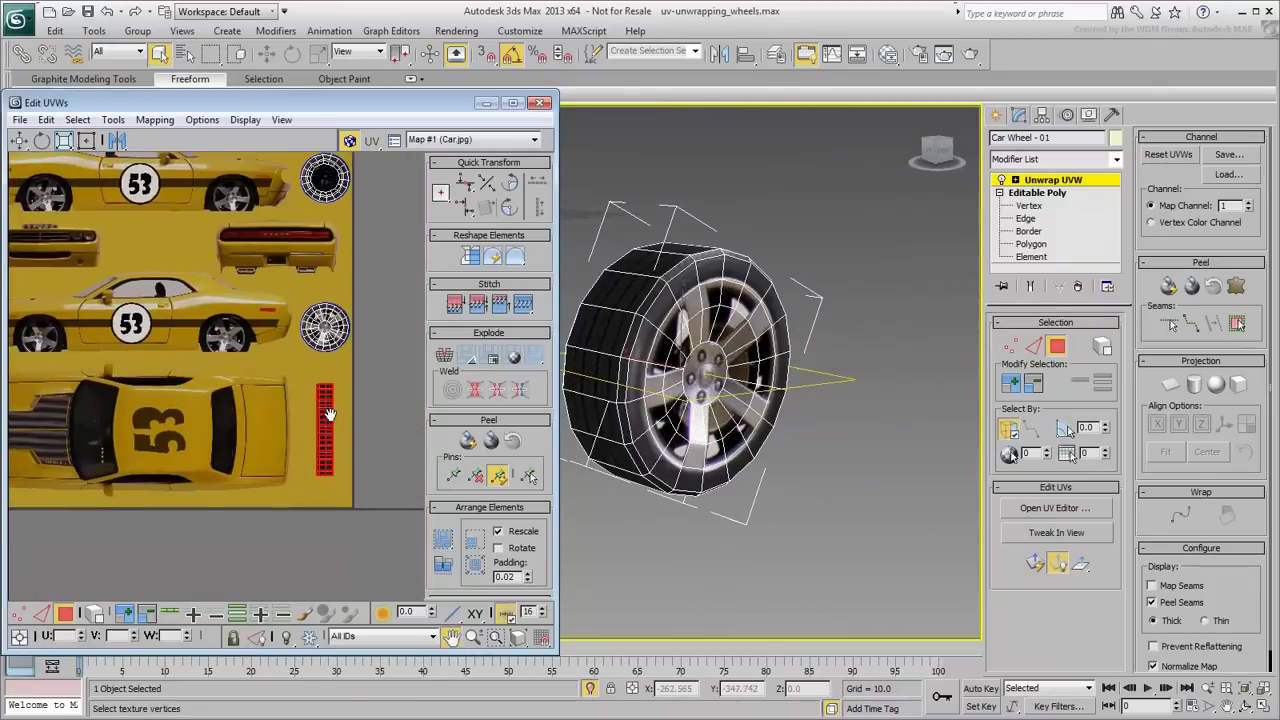
Close the UV editor, leave polygon selection mode and deselect the wheel.
left_click(382, 361)
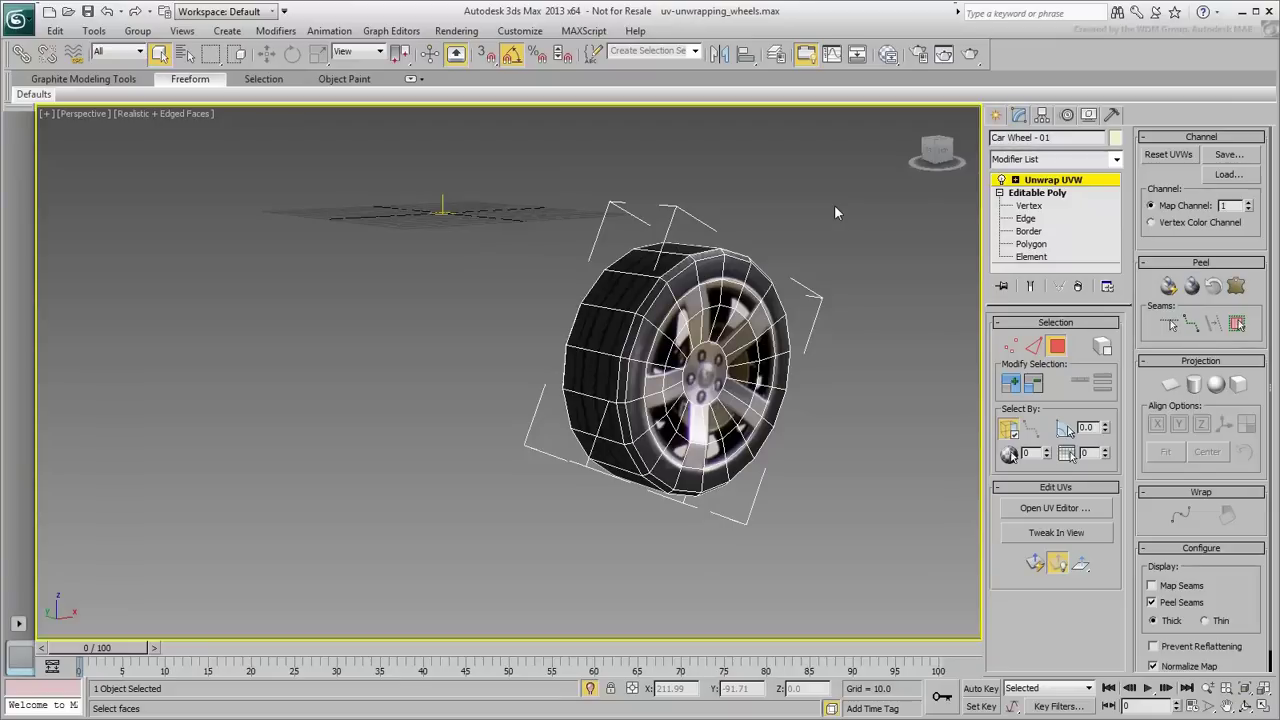
left_click(1057, 346)
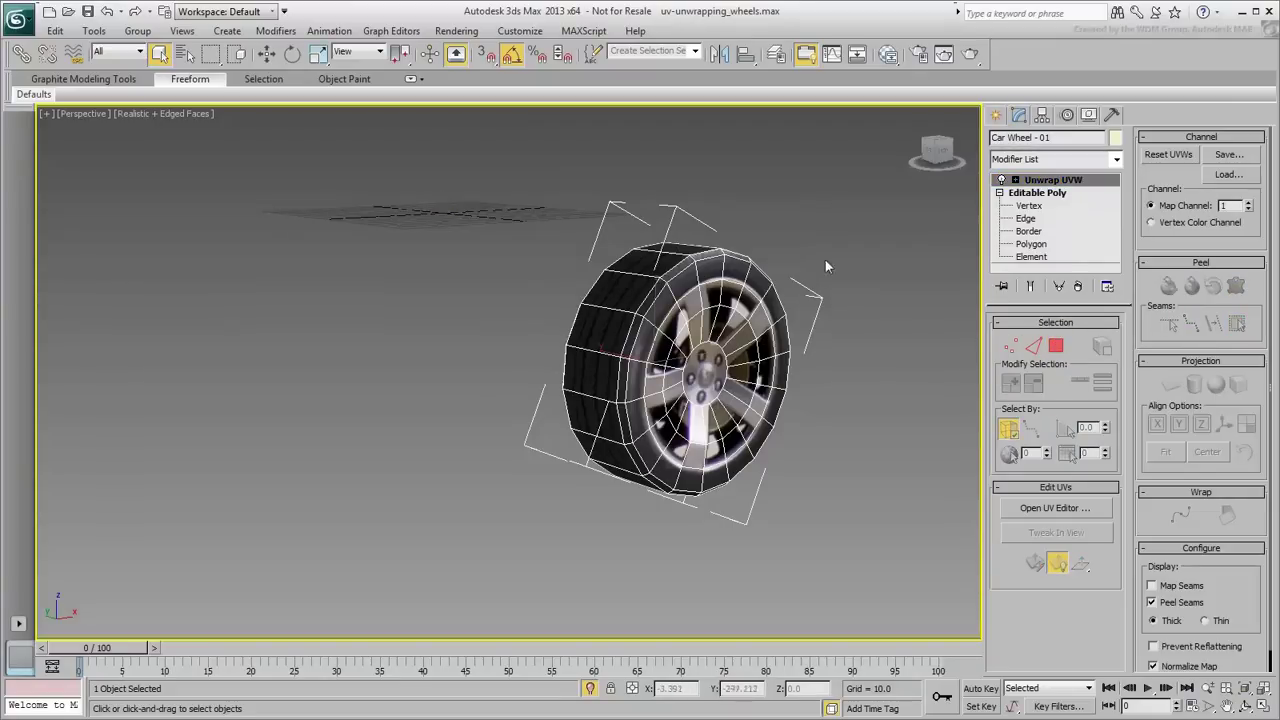
middle_click_drag(825, 261, 786, 243, "alt")
left_click(786, 245)
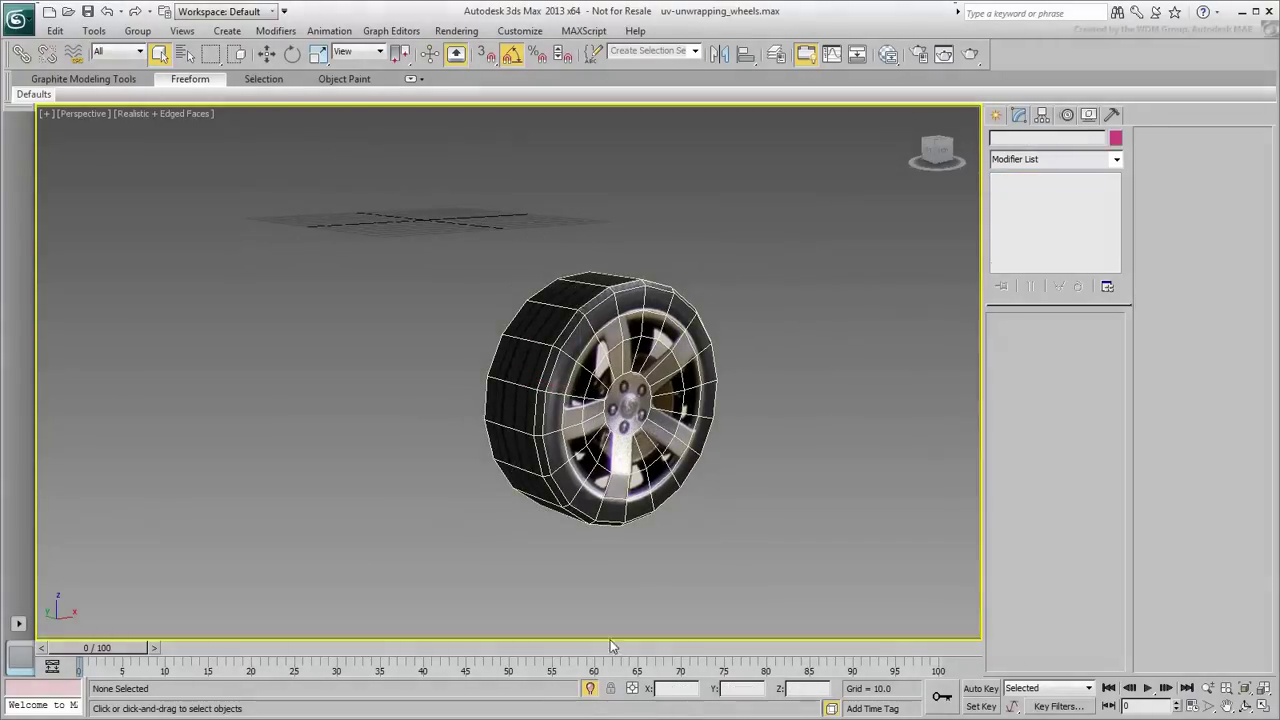
Exit isolation mode to show the full scene and switch the perspective viewport to the car camera.
left_click(589, 688)
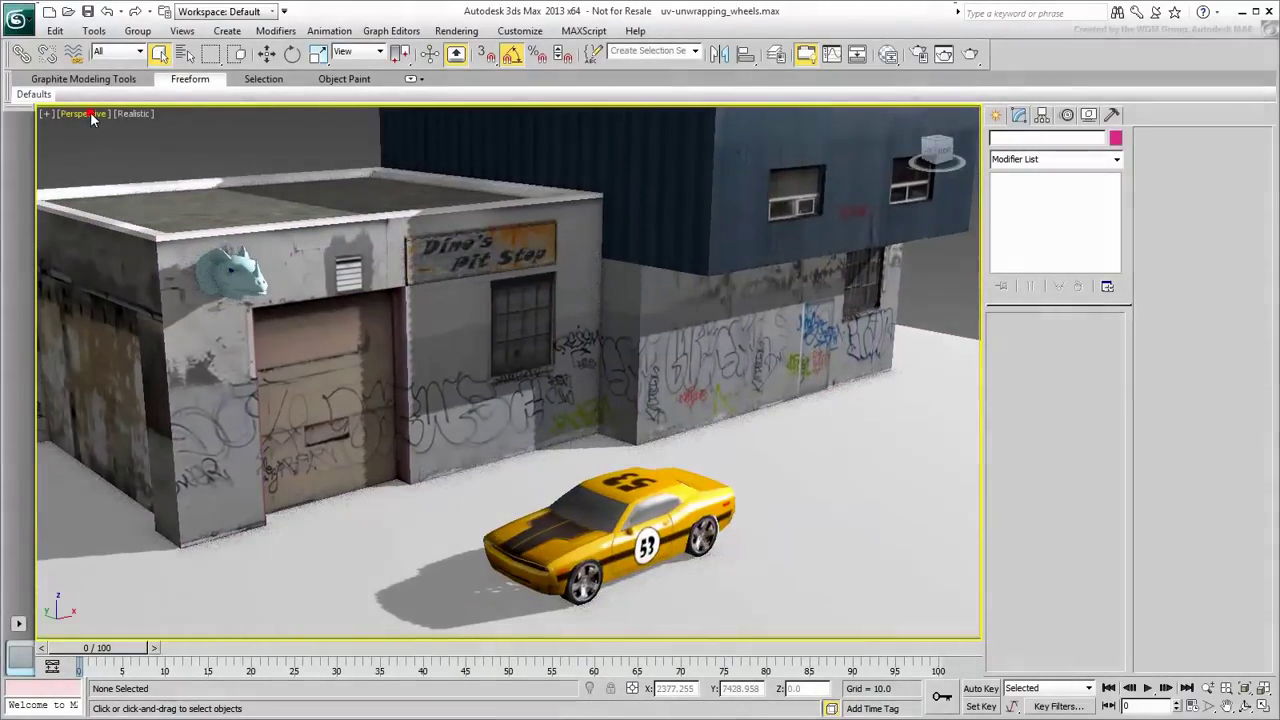
left_click(100, 115)
mouse_move(130, 130)
left_click(330, 132)
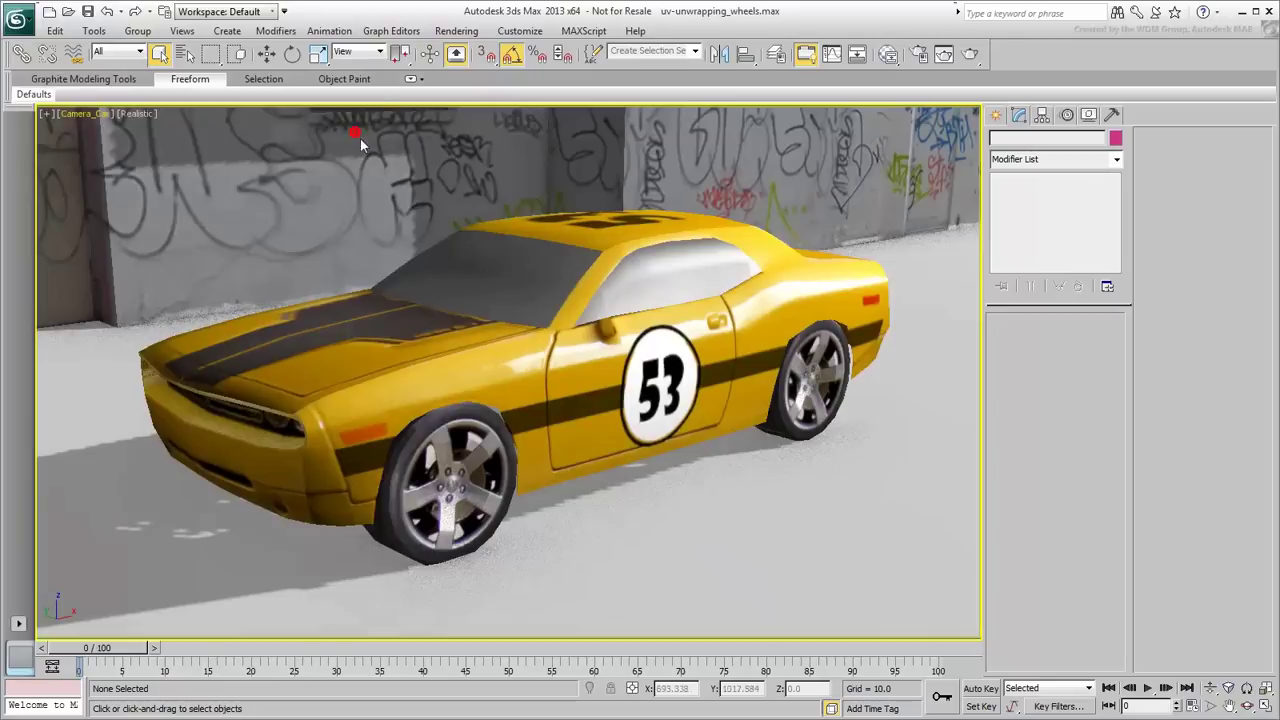